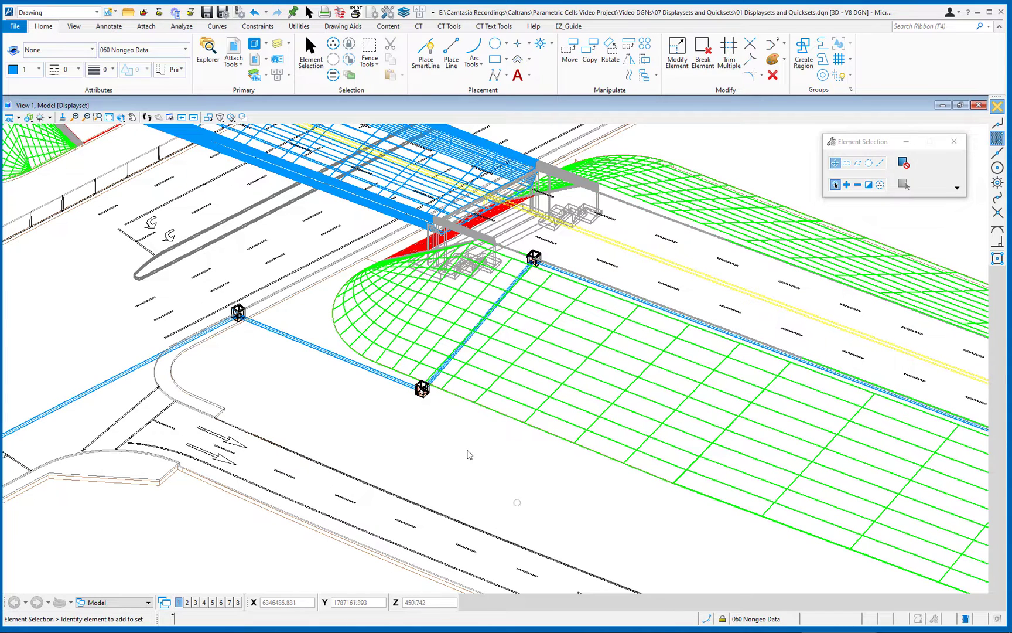
# Step: Orbit around the lower inlet, then select the curb solid, diagonal pipe run and inter-inlet pipe
pyautogui.keyDown('shift'); pyautogui.moveTo(421, 389); pyautogui.dragTo(436, 413, button='middle'); pyautogui.keyUp('shift')
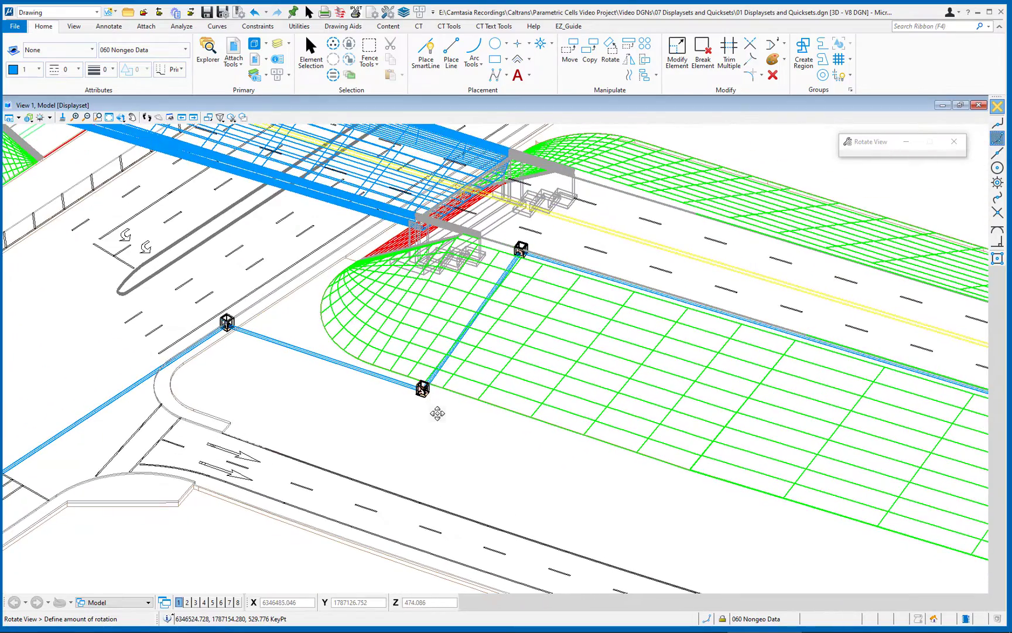
pyautogui.rightClick(436, 413)
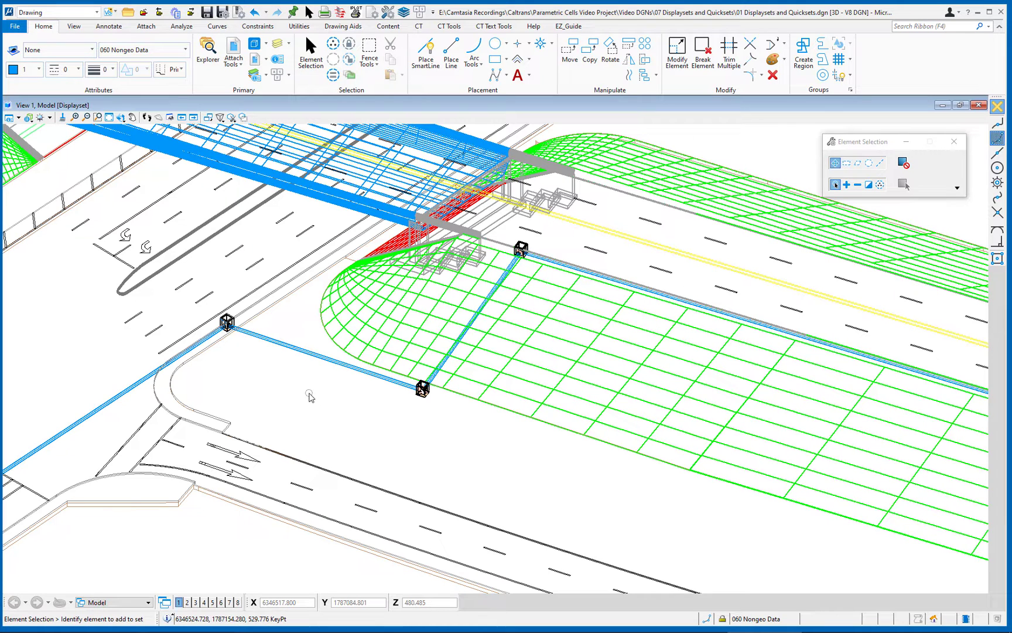
pyautogui.click(205, 491)
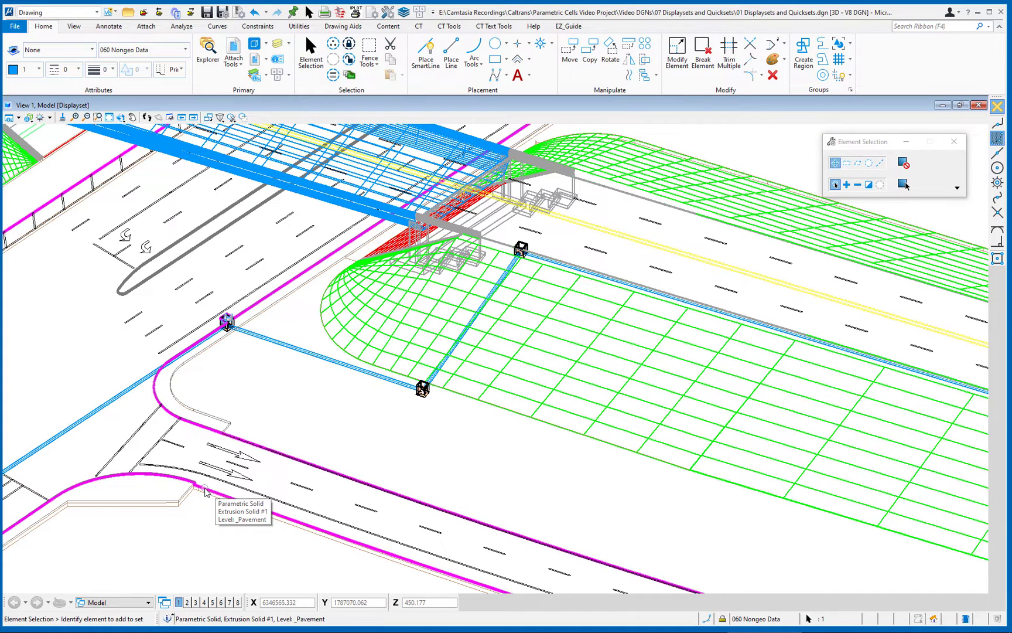
pyautogui.click(123, 400)
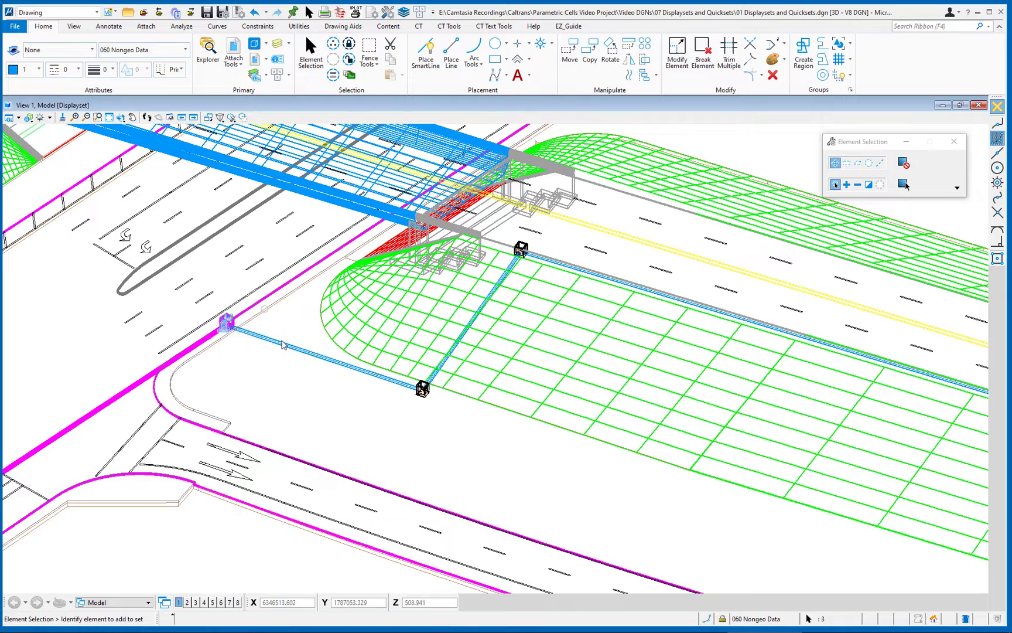
pyautogui.click(347, 368)
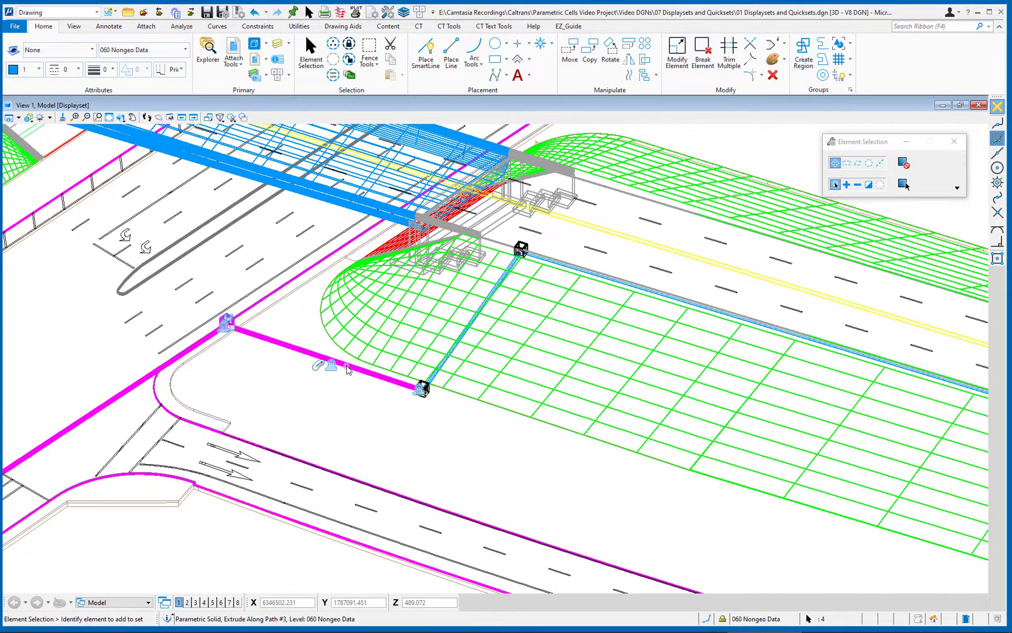
# Step: Add the DI-G2 inlet cell, its lower pipe, upper line and two side pipes
pyautogui.click(424, 390)
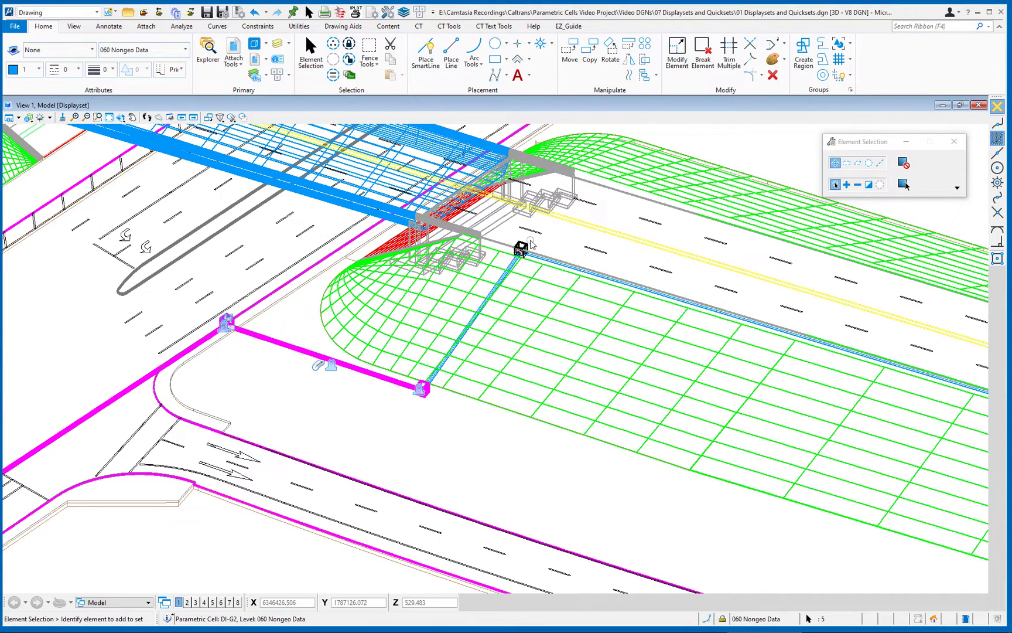
pyautogui.scroll(4, 531, 244)
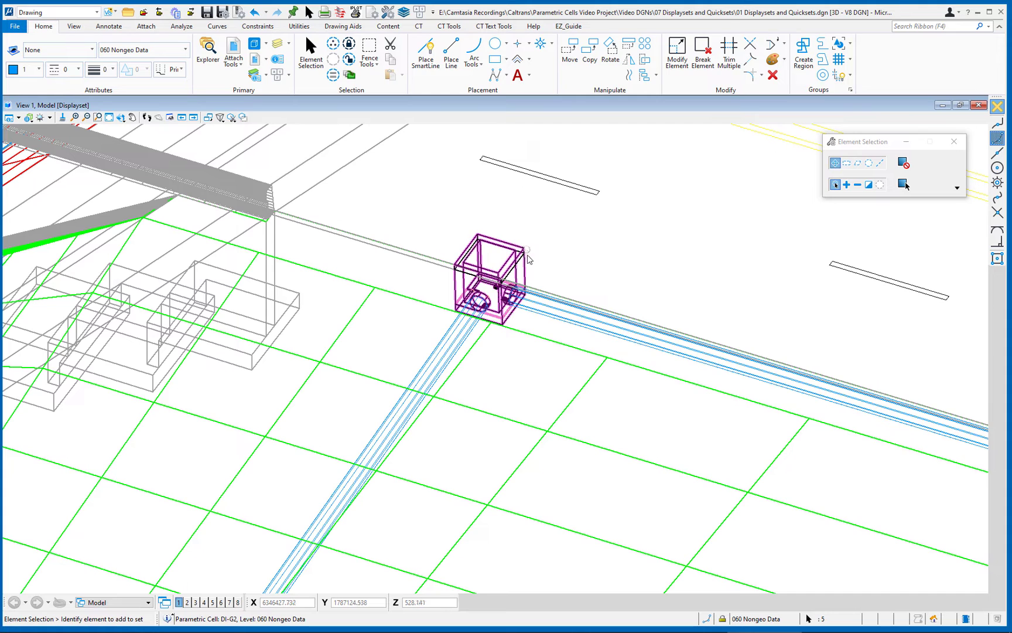
pyautogui.click(453, 339)
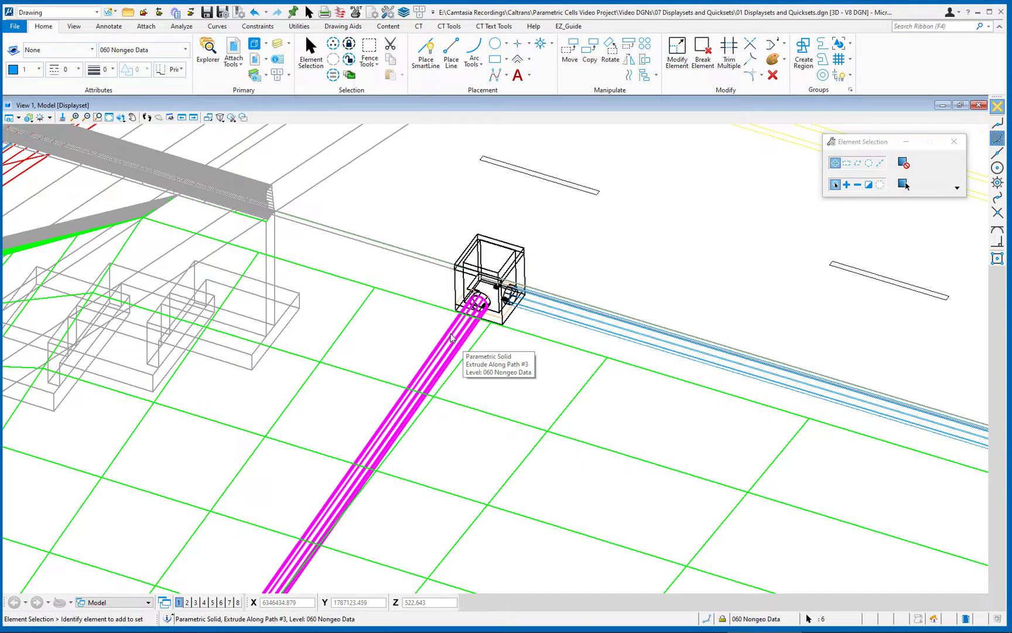
pyautogui.click(432, 263)
pyautogui.click(561, 320)
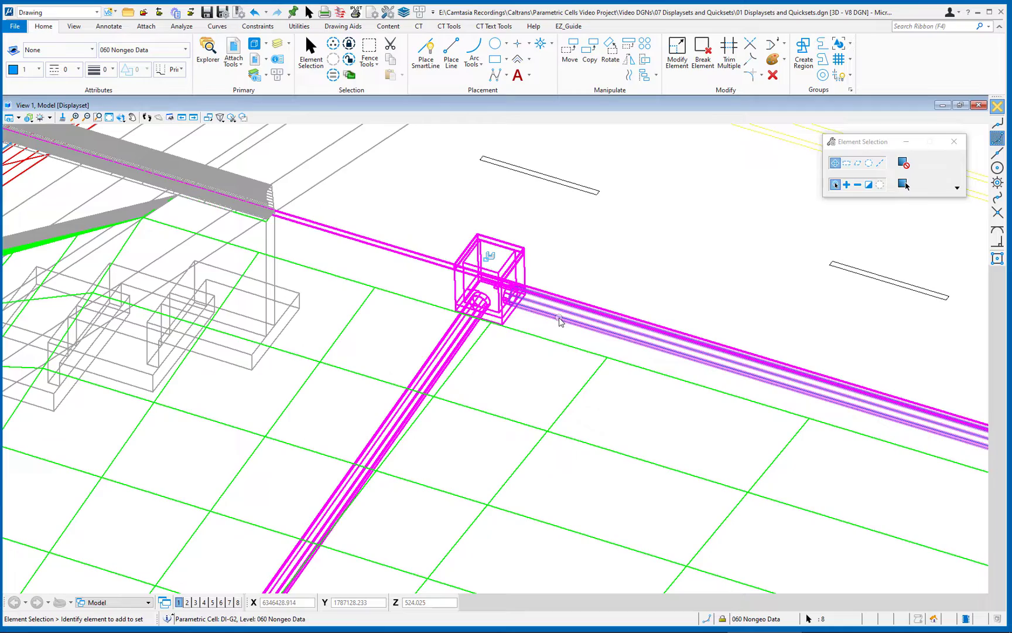
pyautogui.click(561, 319)
pyautogui.scroll(-5, 571, 291)
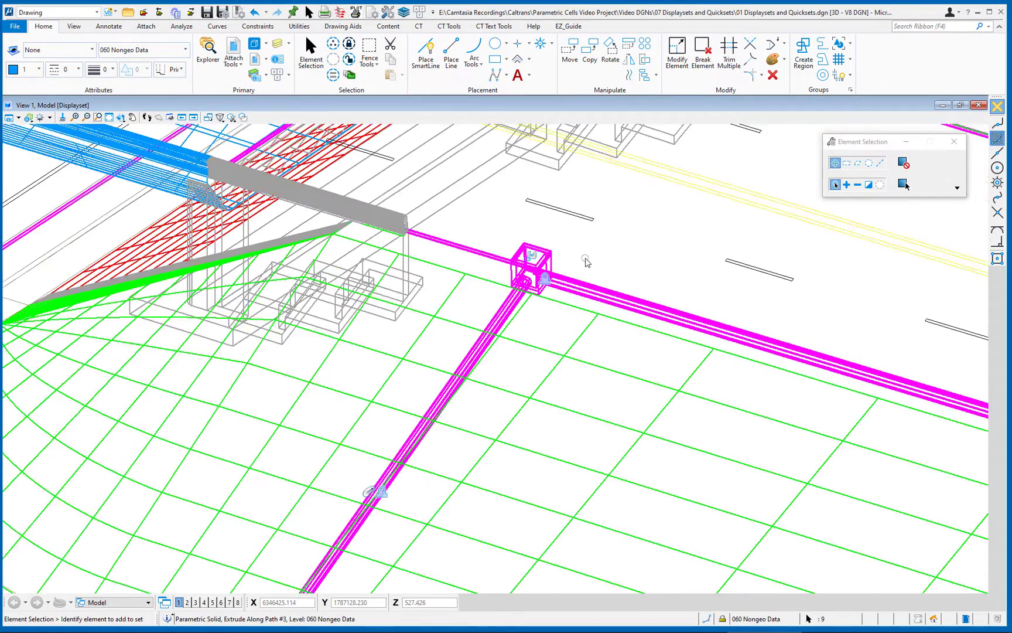
pyautogui.scroll(3, 562, 288)
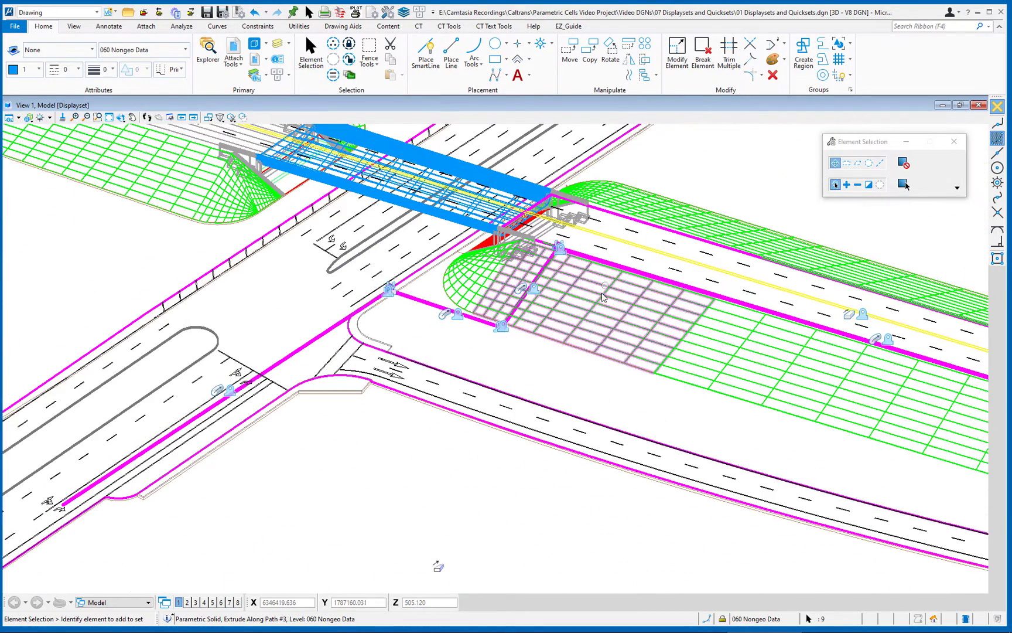
# Step: Isolate the nine selected elements in View 1 with Displayset Set
pyautogui.keyDown('shift'); pyautogui.rightClick(521, 351); pyautogui.keyUp('shift')
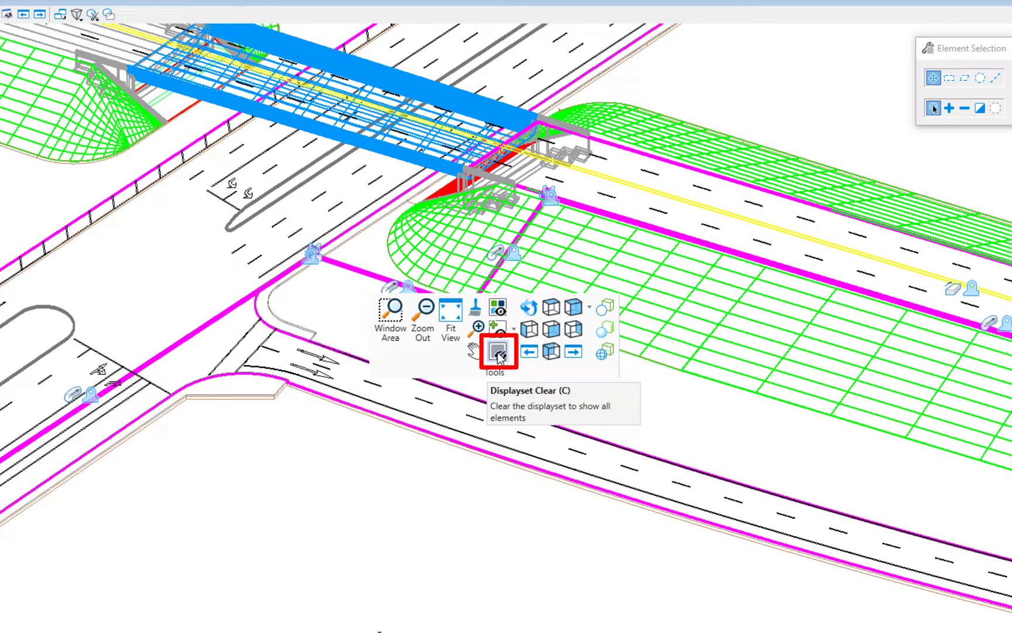
pyautogui.click(495, 311)
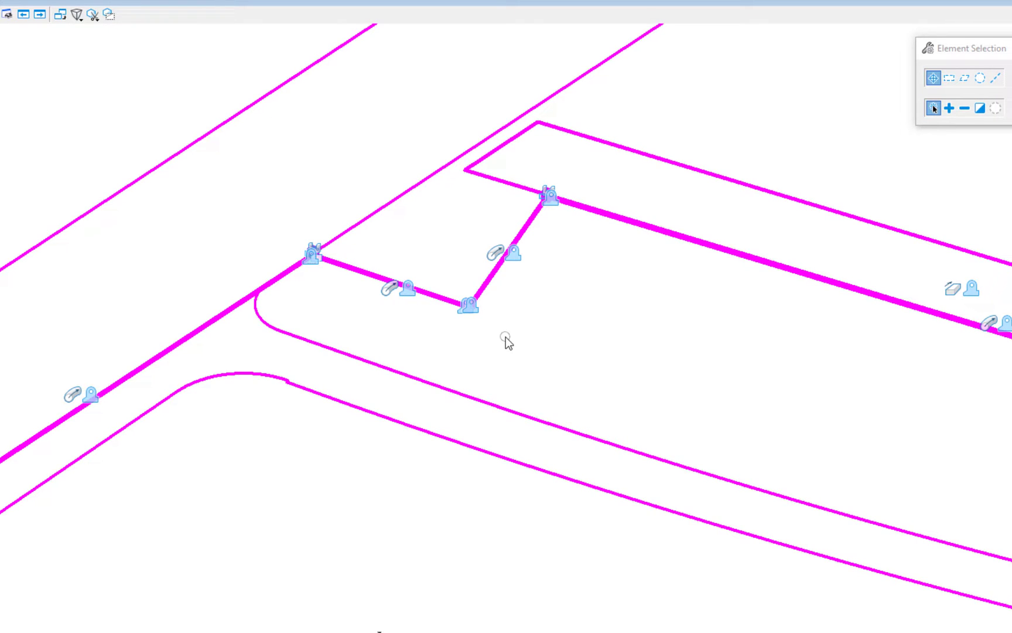
# Step: Deselect everything and orbit the view around the isolated pipes and inlets
pyautogui.click(535, 306)
pyautogui.scroll(2, 472, 270)
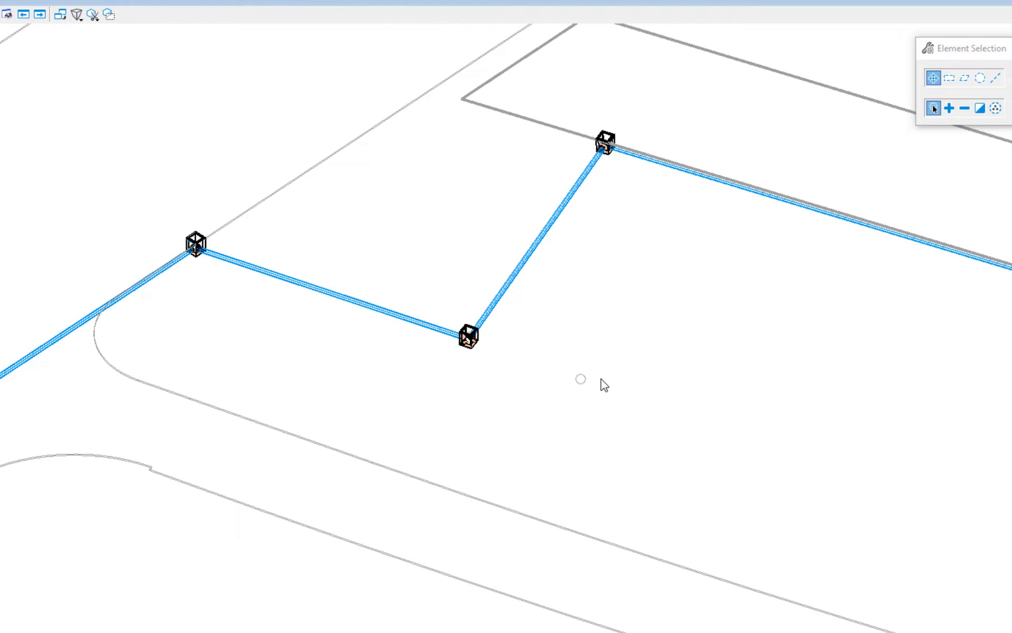
pyautogui.keyDown('shift'); pyautogui.moveTo(586, 352); pyautogui.dragTo(540, 370, button='middle'); pyautogui.keyUp('shift')
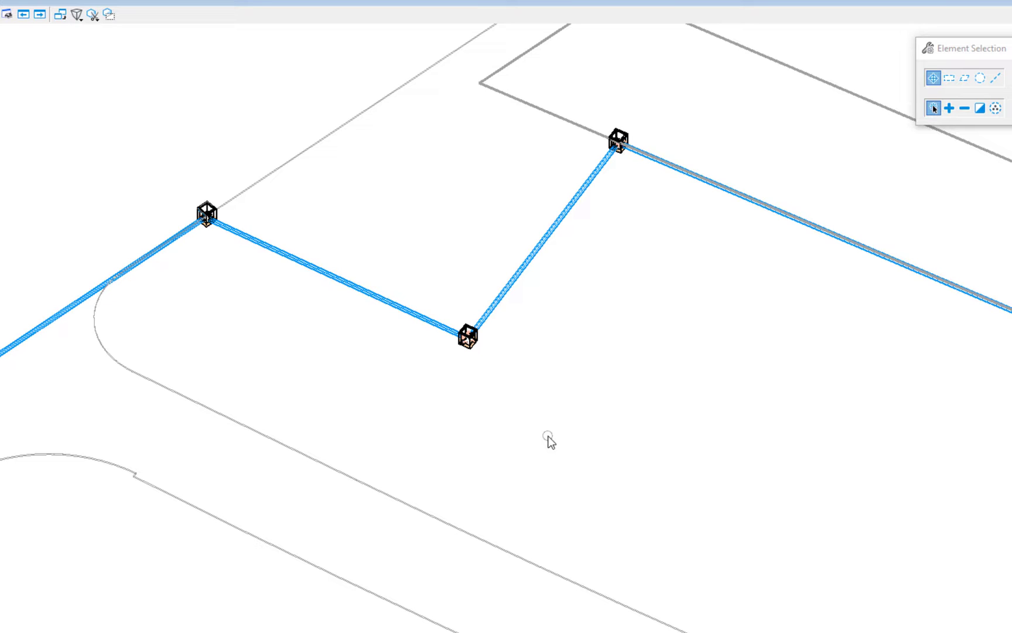
# Step: Apply the Modeling Illustration display style and orbit the shaded pipes and inlets to a new angle
pyautogui.keyDown('shift'); pyautogui.rightClick(528, 362); pyautogui.keyUp('shift')
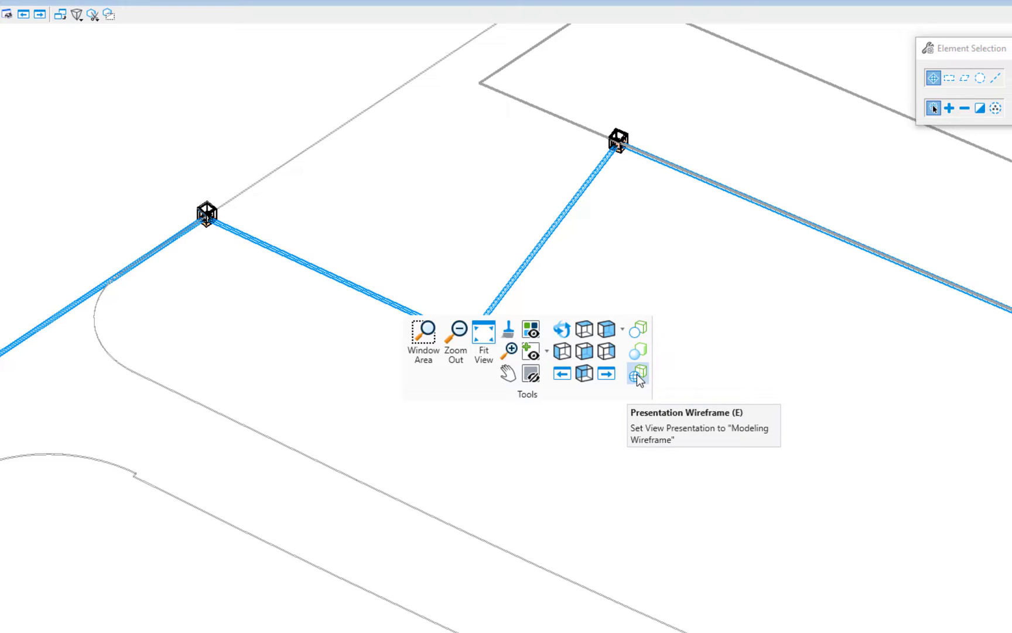
pyautogui.click(638, 332)
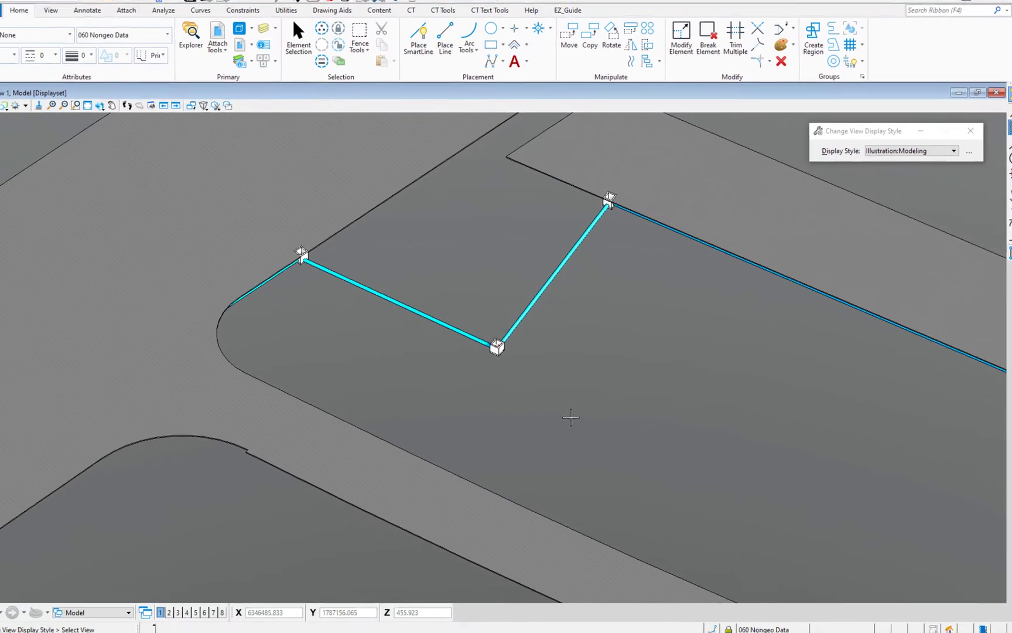
pyautogui.keyDown('shift'); pyautogui.moveTo(602, 389); pyautogui.dragTo(418, 314, button='middle'); pyautogui.keyUp('shift')
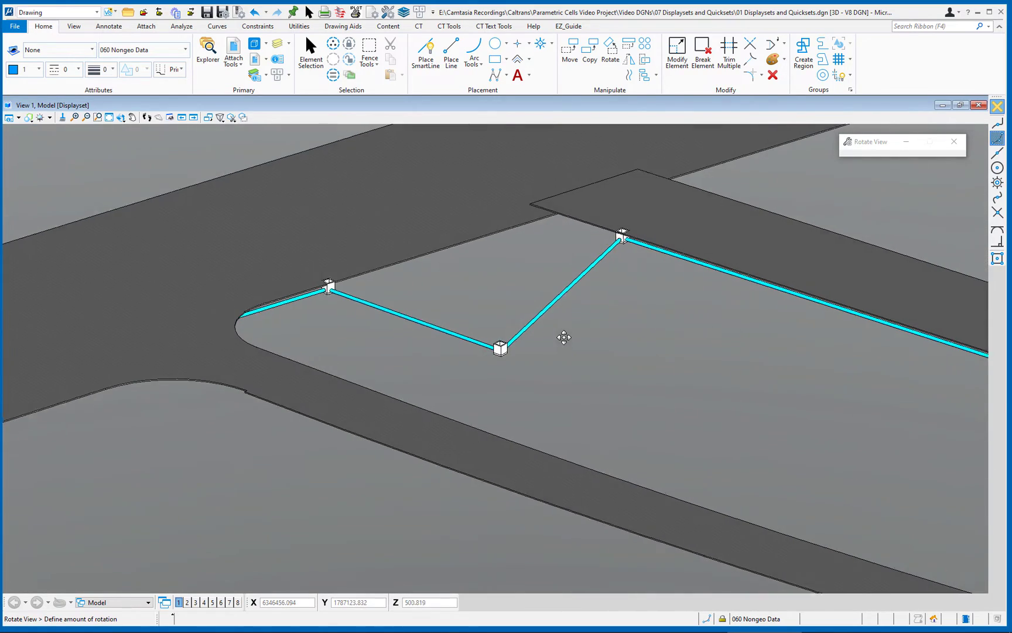
# Step: Accept the view rotation to return to the Element Selection tool
pyautogui.click(561, 338)
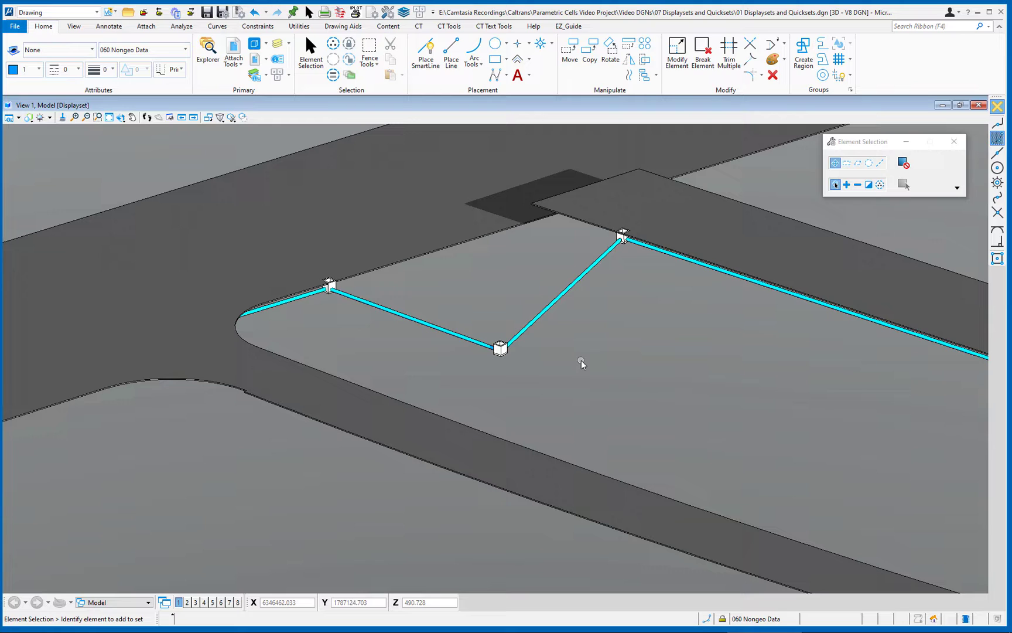
# Step: Clear the displayset to show all elements again and switch View 1 to Wireframe
pyautogui.keyDown('shift'); pyautogui.rightClick(582, 325); pyautogui.keyUp('shift')
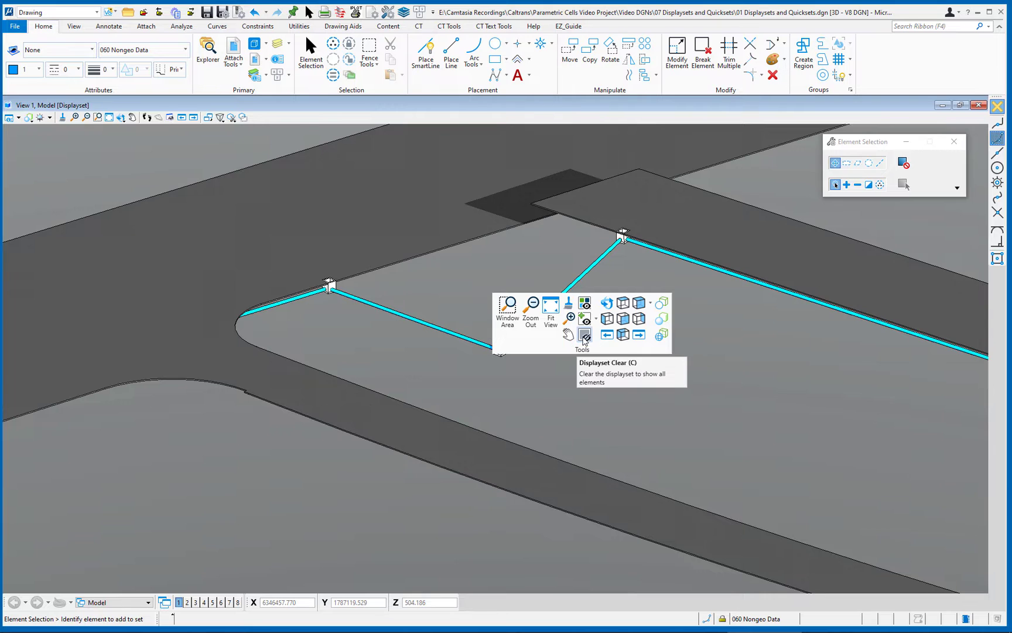
pyautogui.click(584, 338)
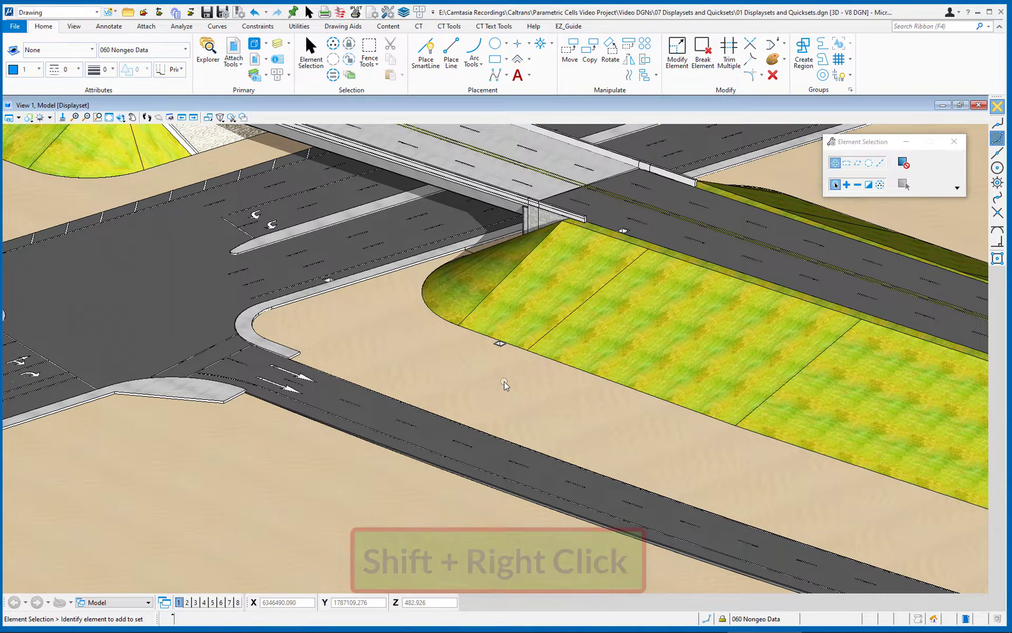
pyautogui.keyDown('shift'); pyautogui.rightClick(503, 380); pyautogui.keyUp('shift')
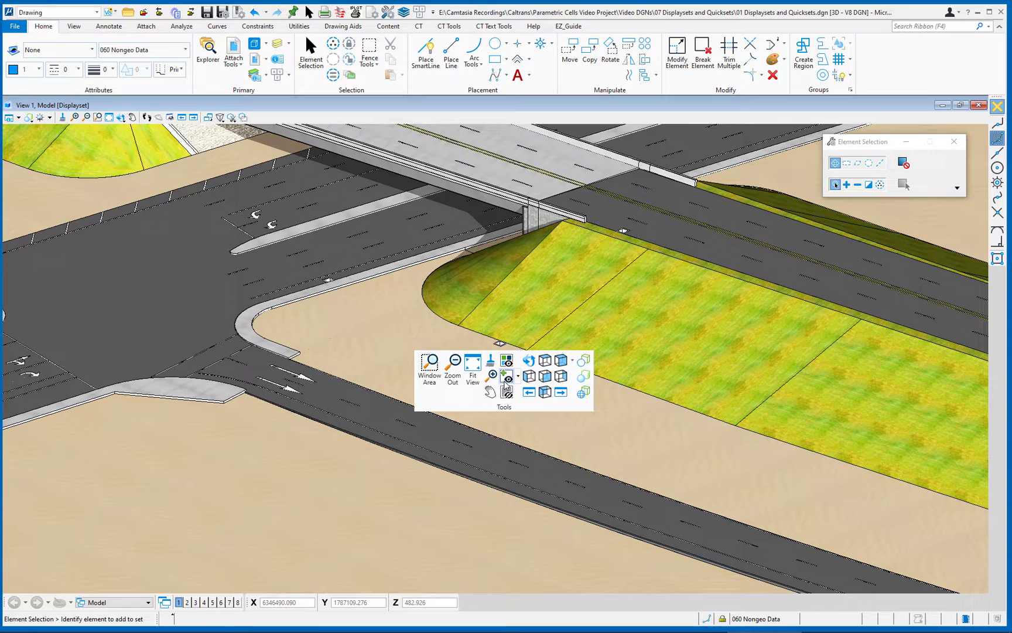
pyautogui.click(584, 396)
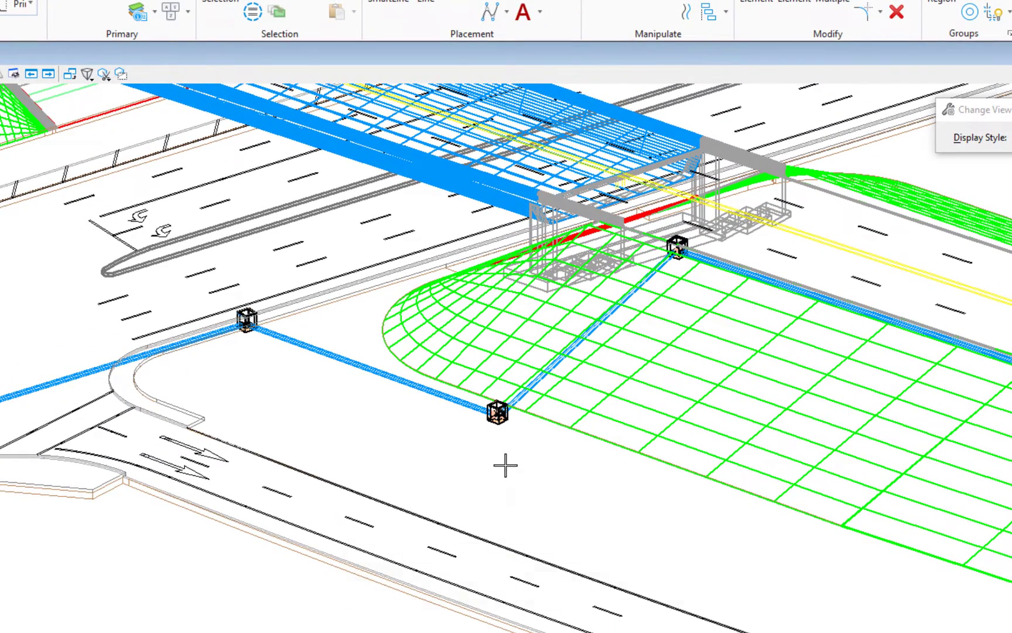
# Step: Use Select Previous to reselect the earlier drainage pipes, inlets and curb lines
pyautogui.rightClick(505, 465)
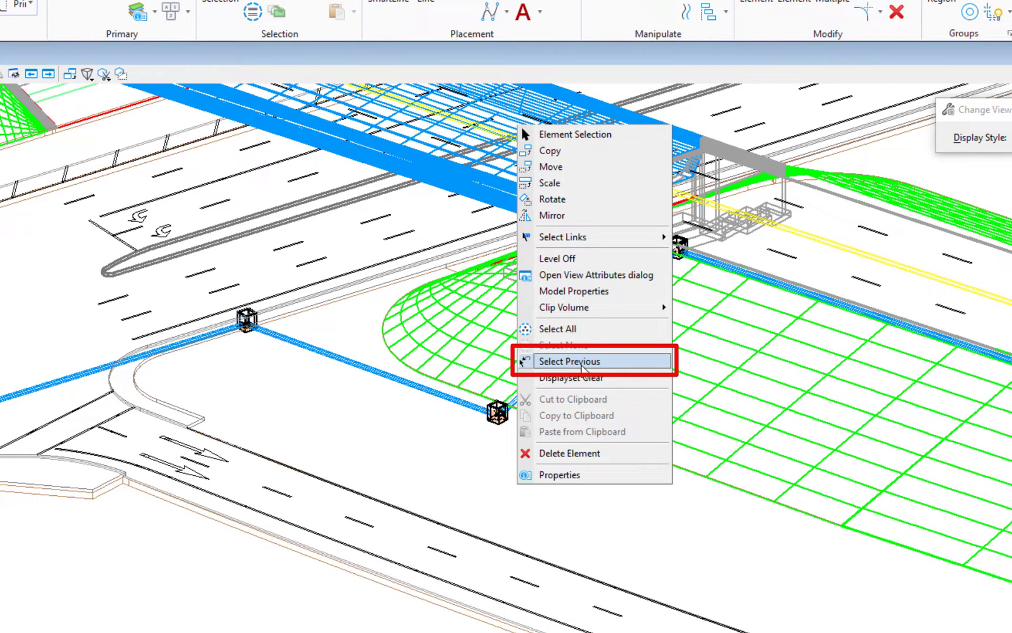
pyautogui.click(583, 362)
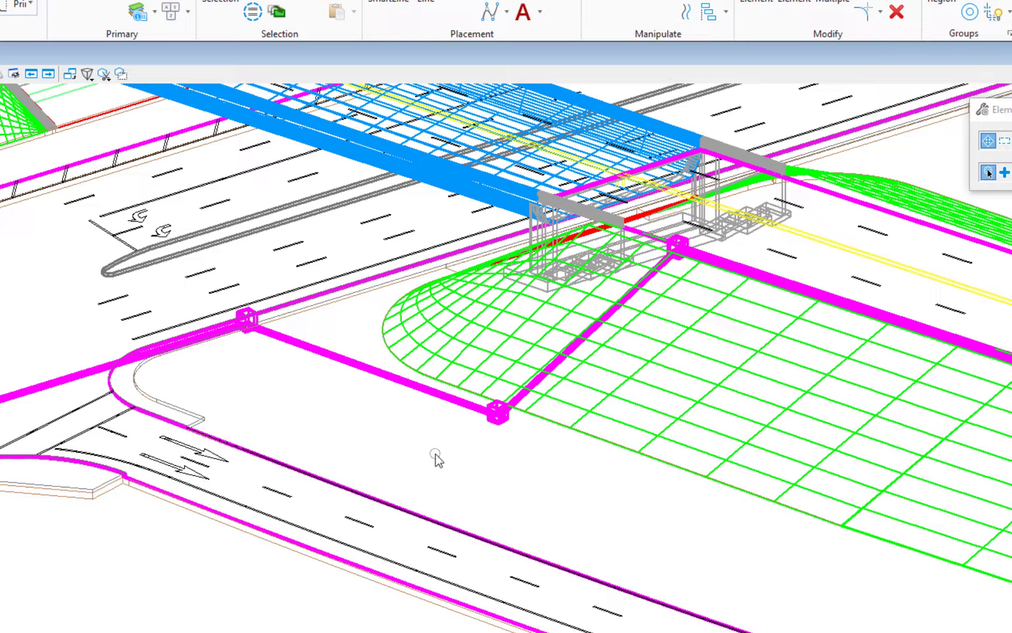
# Step: Save the nine-element drainage selection as Quickset 1 via Quickset Save
pyautogui.keyDown('ctrl'); pyautogui.keyDown('shift'); pyautogui.rightClick(294, 387); pyautogui.keyUp('shift'); pyautogui.keyUp('ctrl')
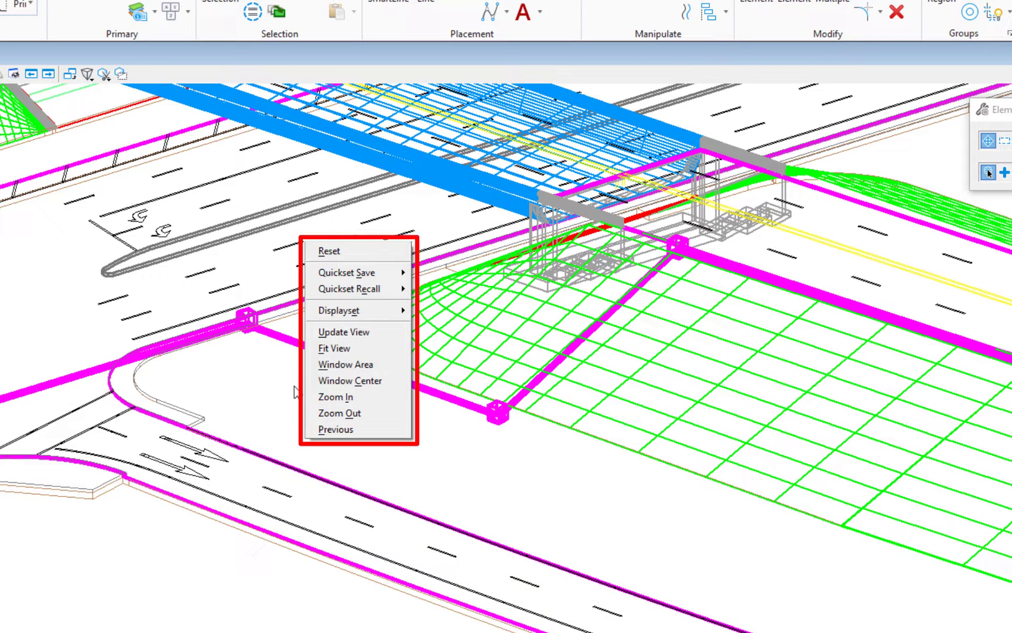
pyautogui.moveTo(368, 277)
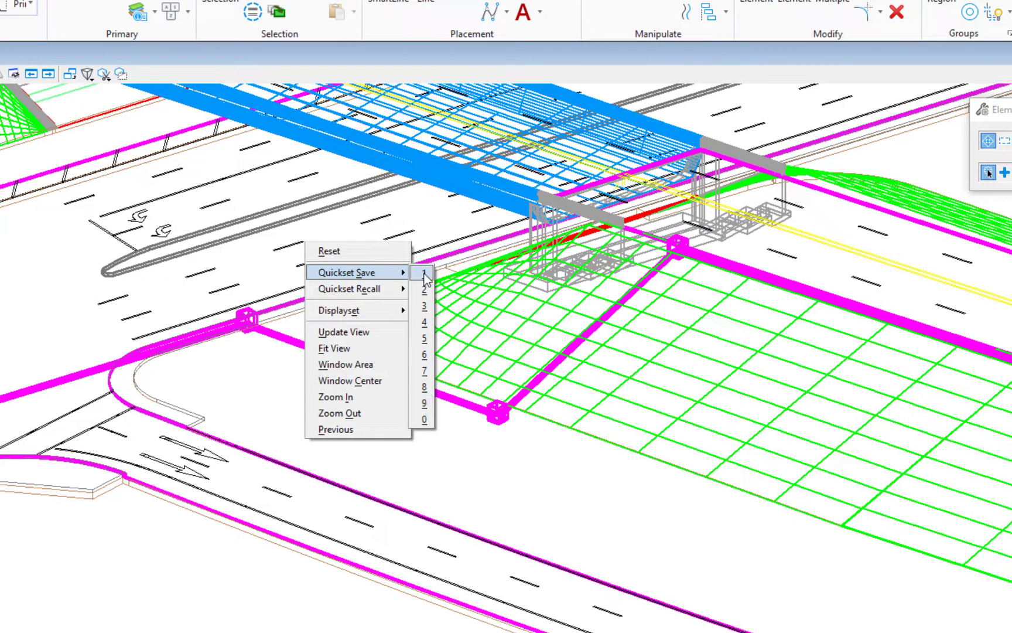
pyautogui.moveTo(390, 291)
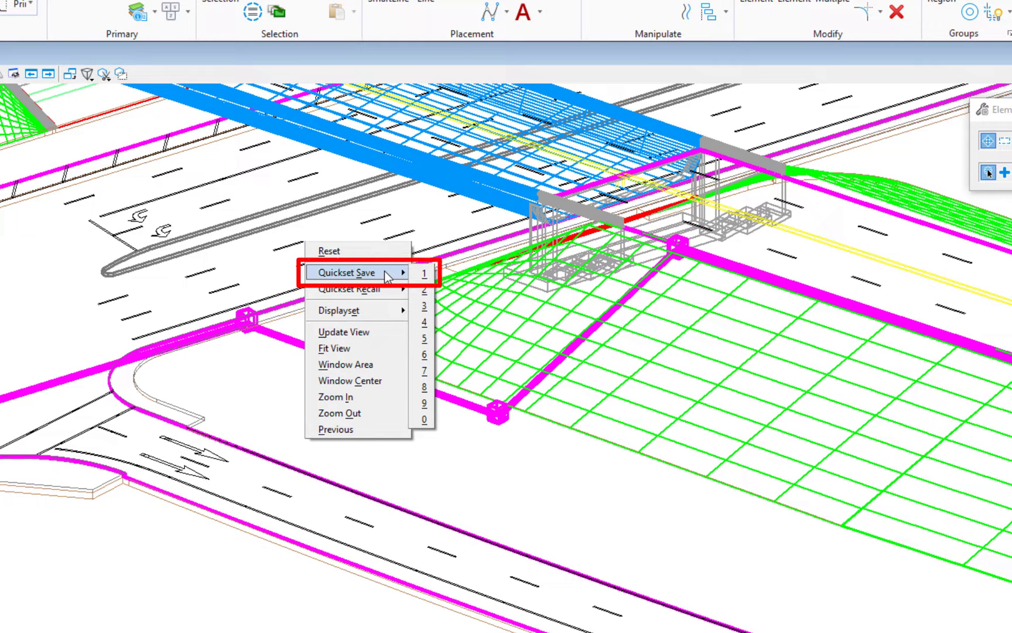
pyautogui.click(427, 273)
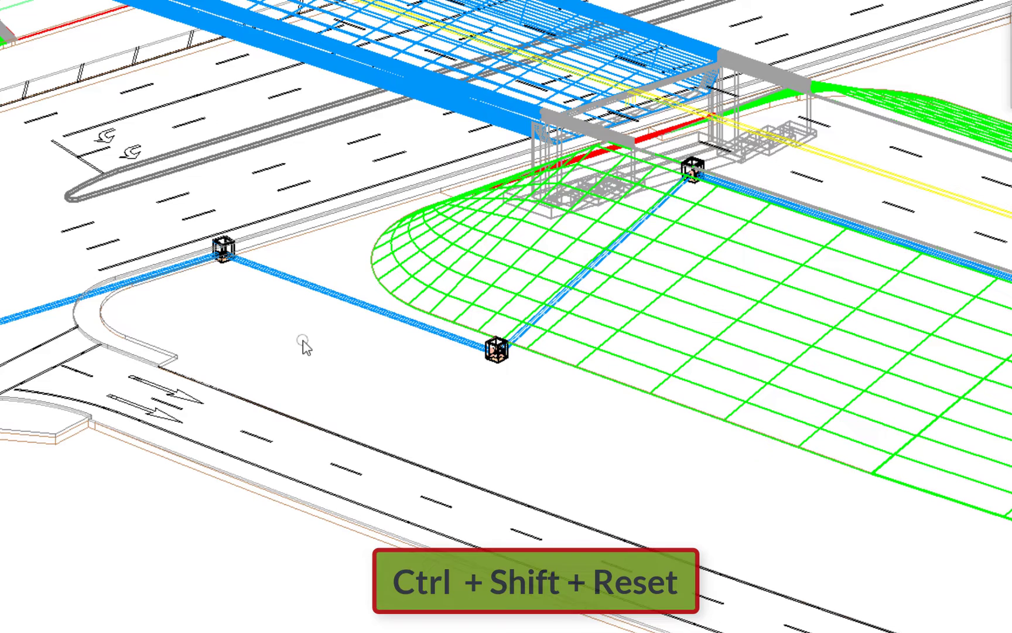
# Step: Use Quickset Recall 1 to reselect the stored pipes, inlets and curb lines
pyautogui.keyDown('ctrl'); pyautogui.keyDown('shift'); pyautogui.rightClick(303, 344); pyautogui.keyUp('shift'); pyautogui.keyUp('ctrl')
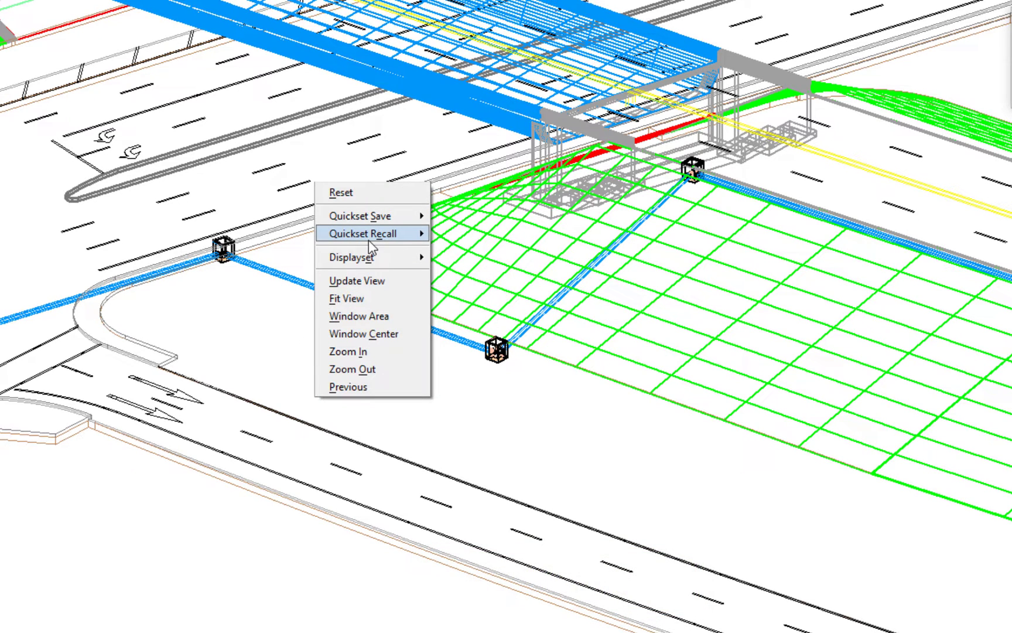
pyautogui.moveTo(370, 240)
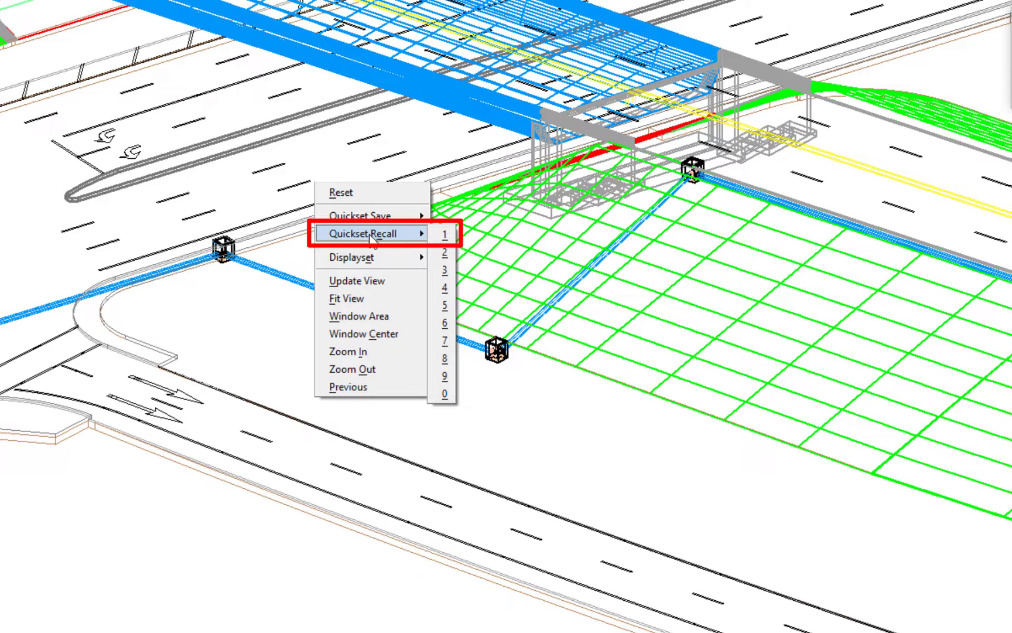
pyautogui.click(446, 235)
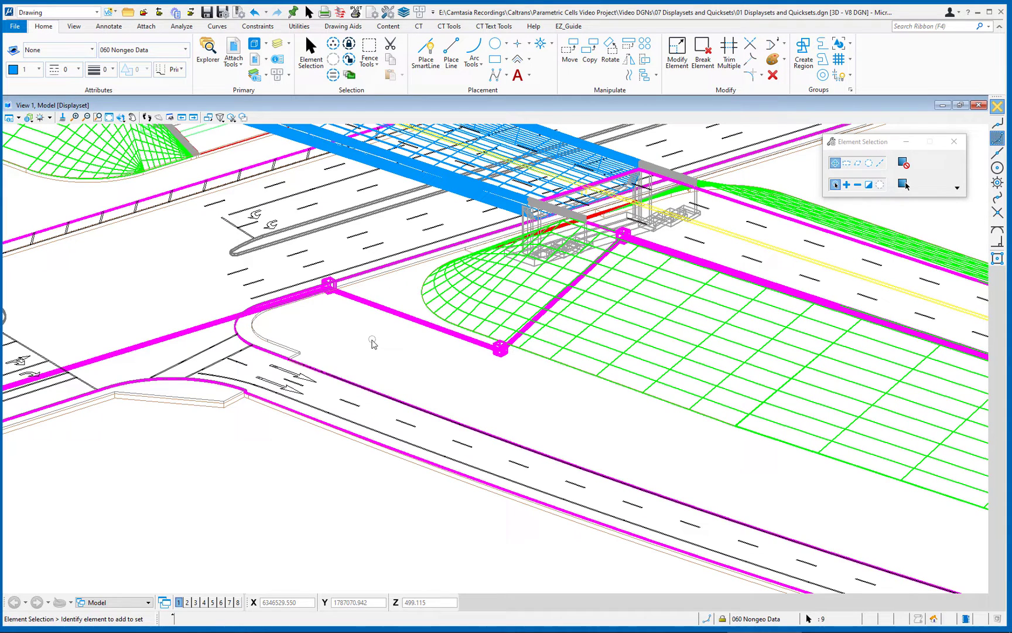
# Step: Clear the selection, open Named Groups and highlight Quickset1 with its 9 elements
pyautogui.click(356, 331)
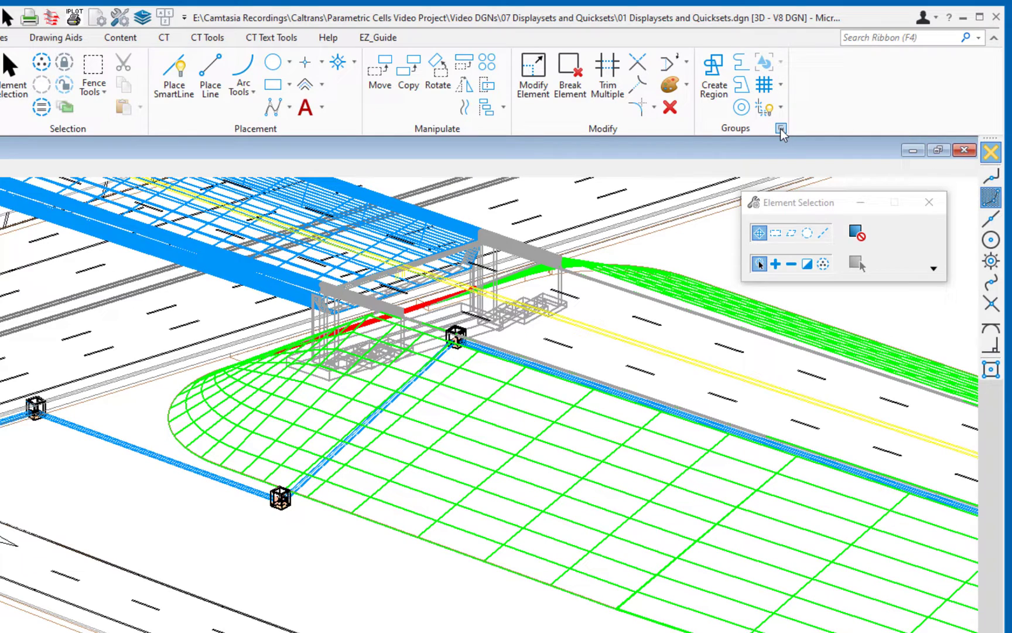
pyautogui.click(781, 128)
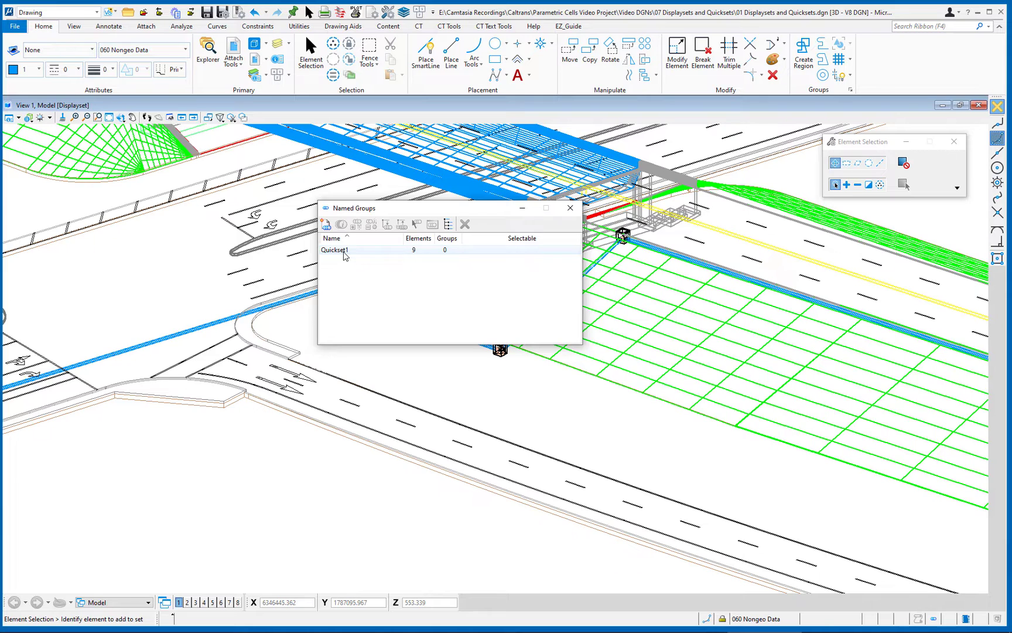
pyautogui.click(343, 250)
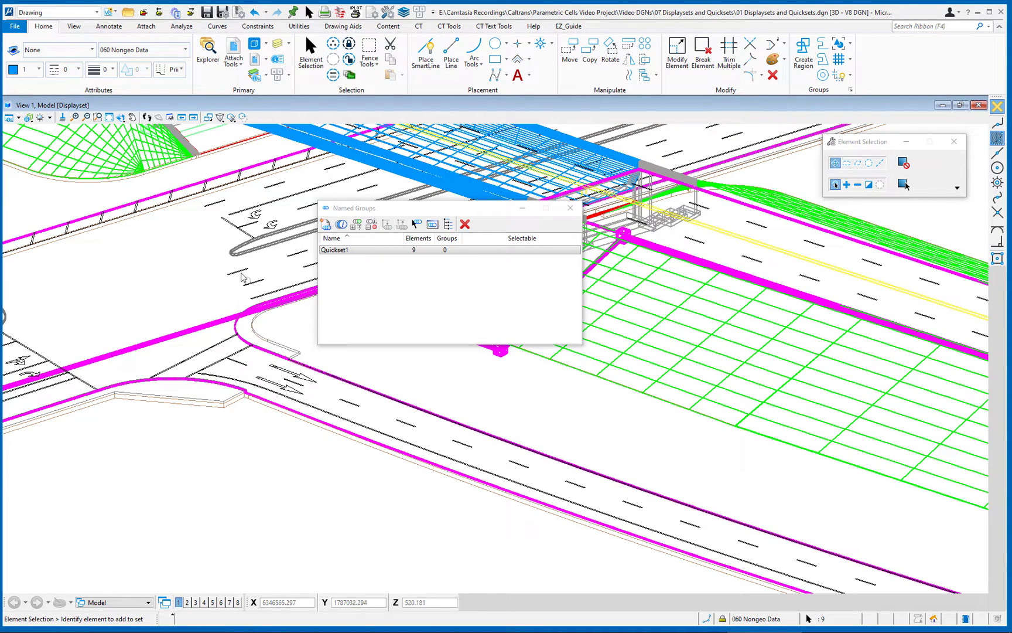
pyautogui.click(184, 276)
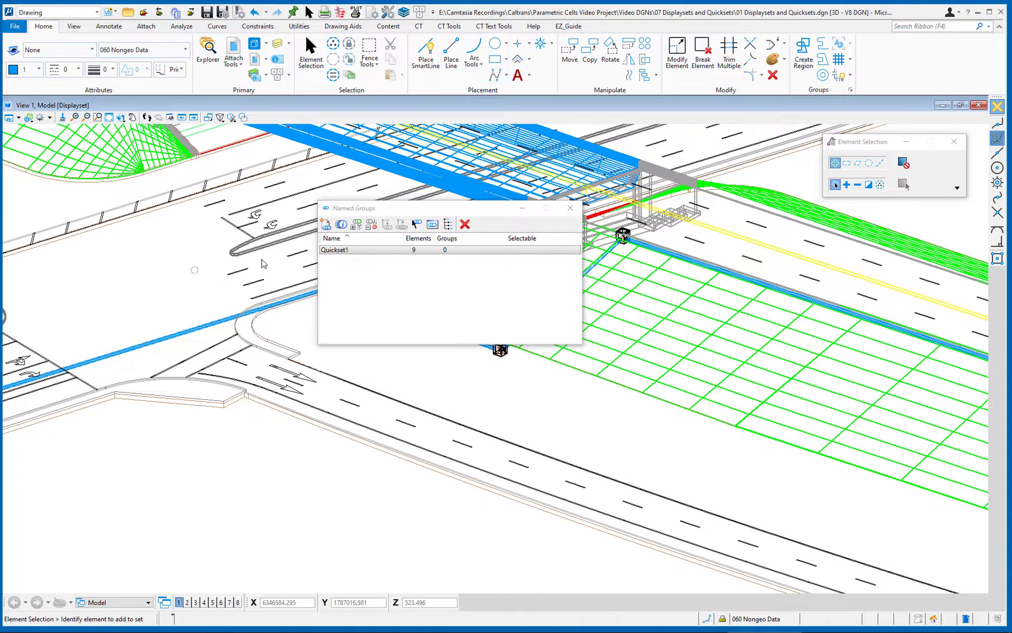
# Step: Move the Named Groups dialog aside and set the displayset to the Quickset1 group only
pyautogui.moveTo(354, 208); pyautogui.dragTo(578, 288)
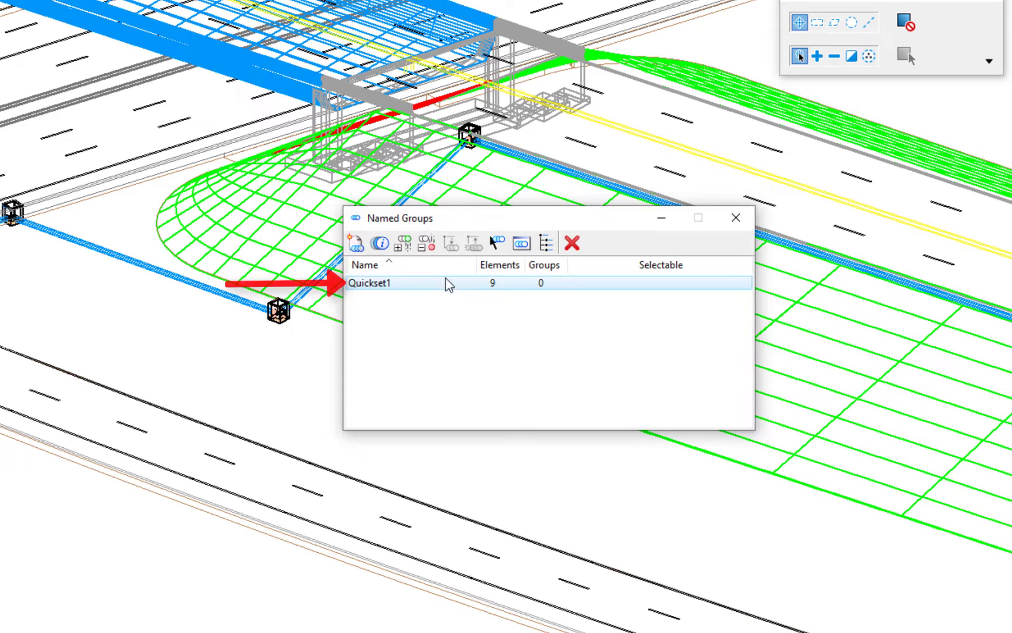
pyautogui.click(522, 244)
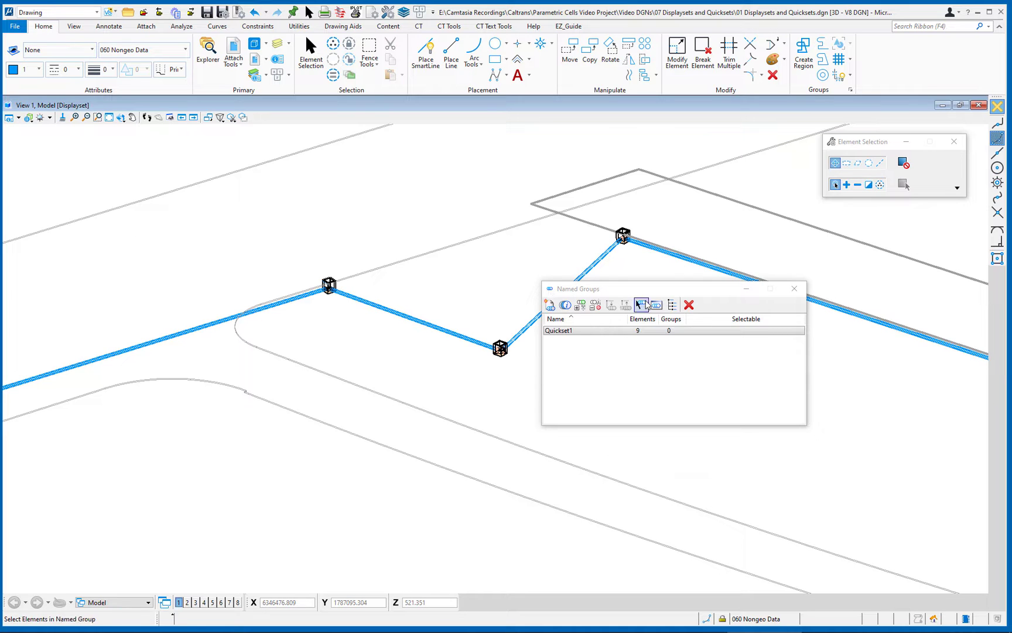
# Step: Select the left-bend and top-right inlets and set the displayset to show only them
pyautogui.moveTo(627, 291); pyautogui.dragTo(734, 335)
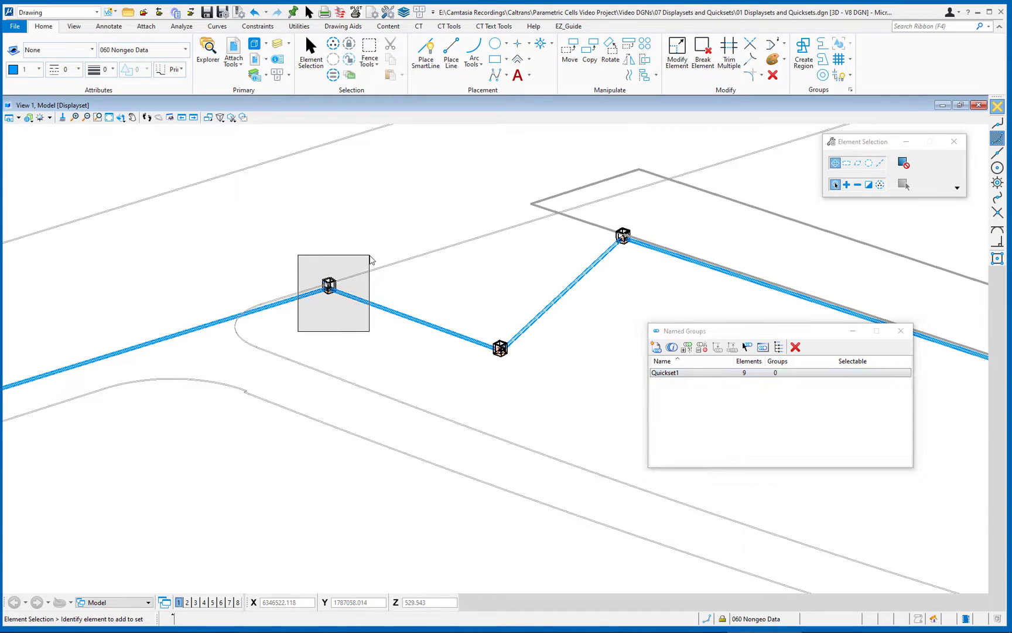
pyautogui.click(368, 262)
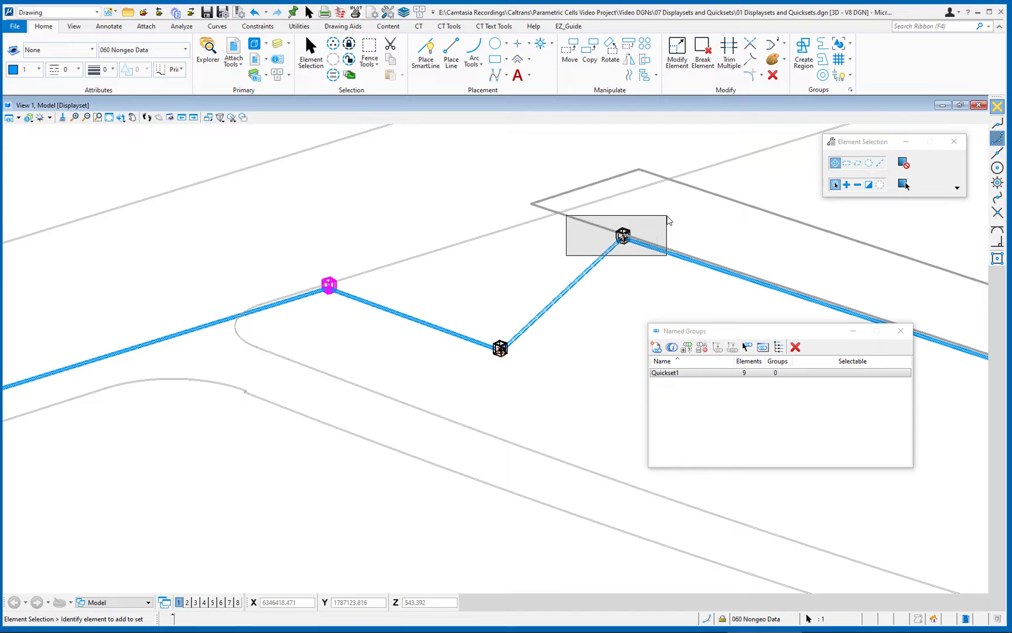
pyautogui.click(623, 236)
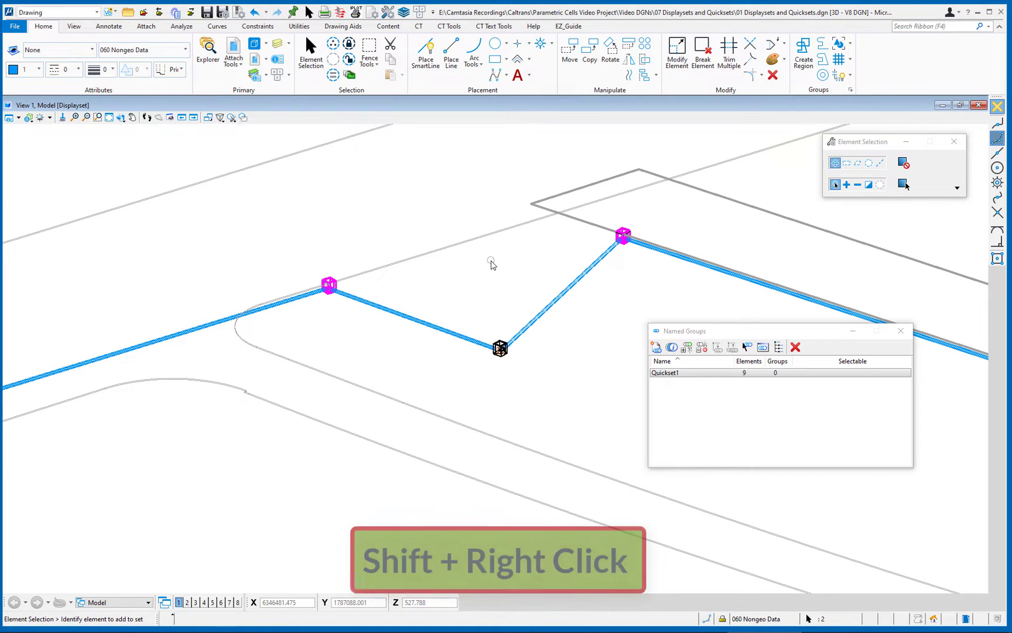
pyautogui.keyDown('shift'); pyautogui.rightClick(493, 264); pyautogui.keyUp('shift')
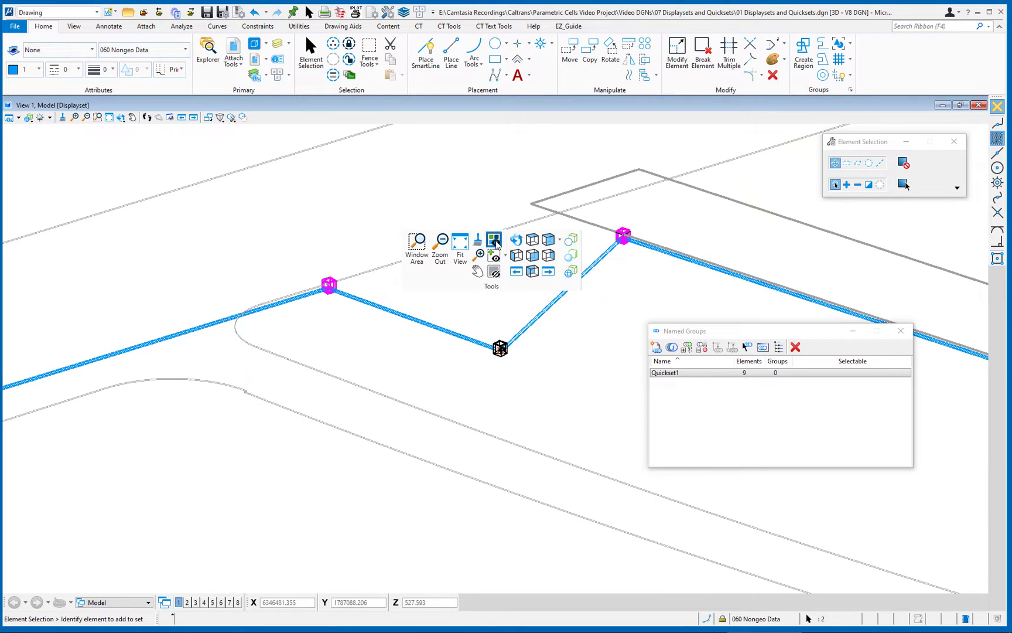
pyautogui.click(495, 242)
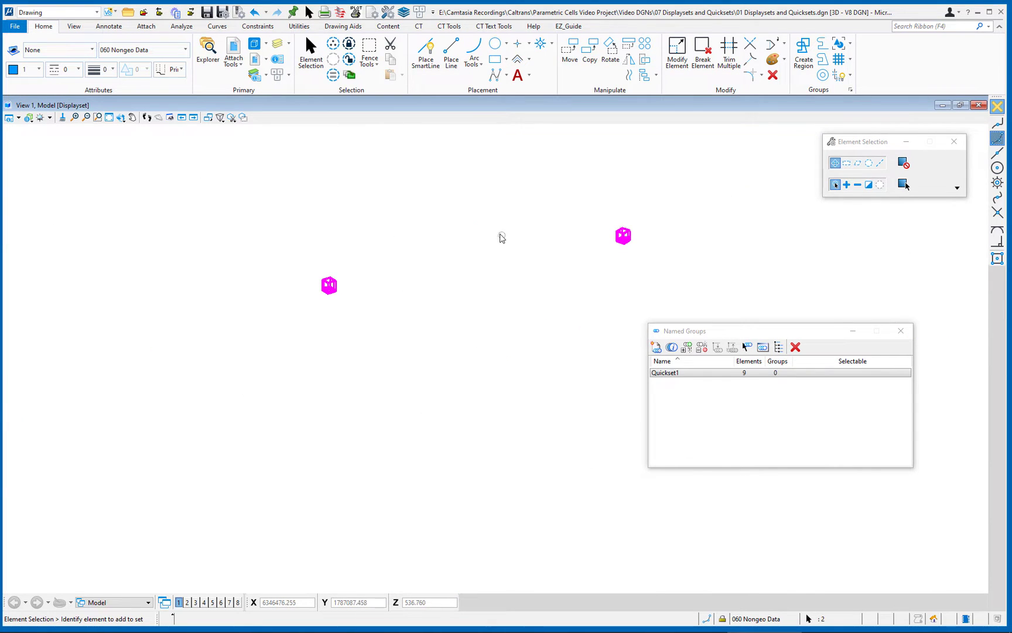
# Step: Zoom and pan to frame both inlets, then clear their selection
pyautogui.scroll(1, 497, 236)
pyautogui.moveTo(491, 238); pyautogui.dragTo(454, 275, button='middle')
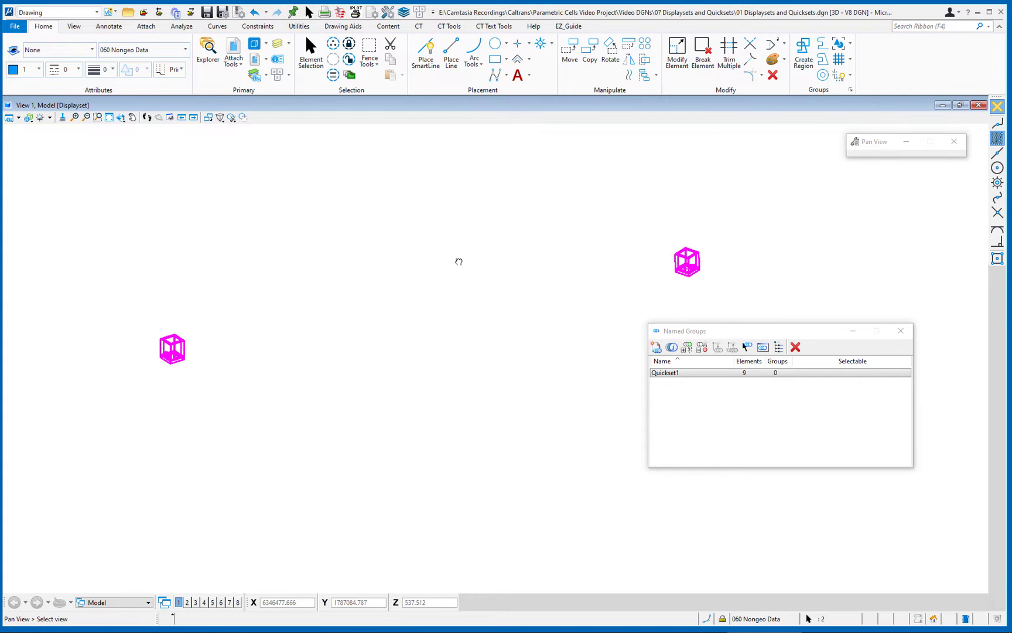
pyautogui.click(402, 261)
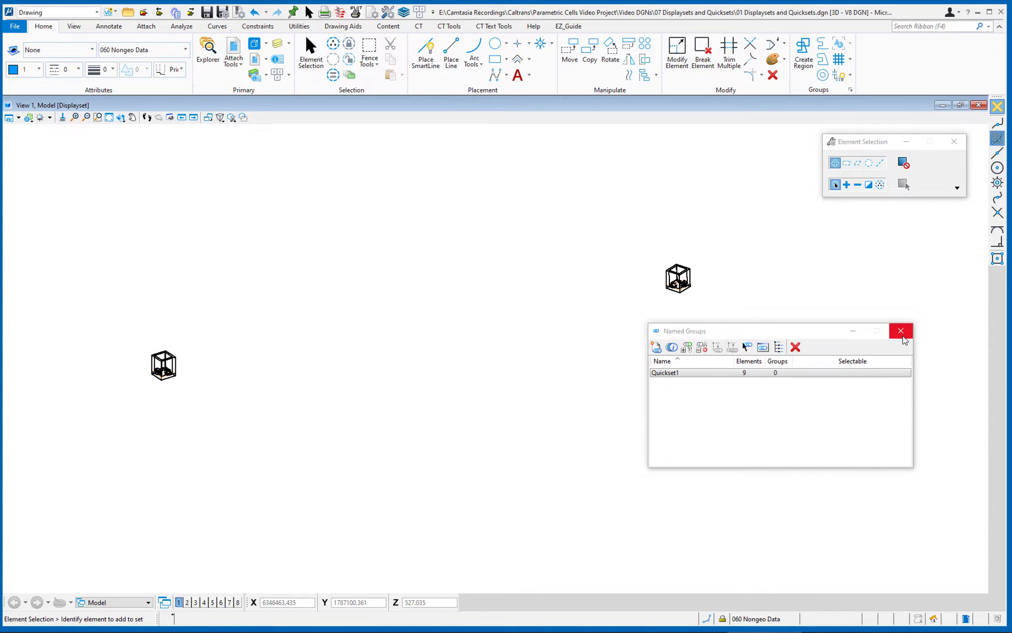
# Step: Close Named Groups and start the Measure Distance tool using the Between Points method
pyautogui.click(901, 332)
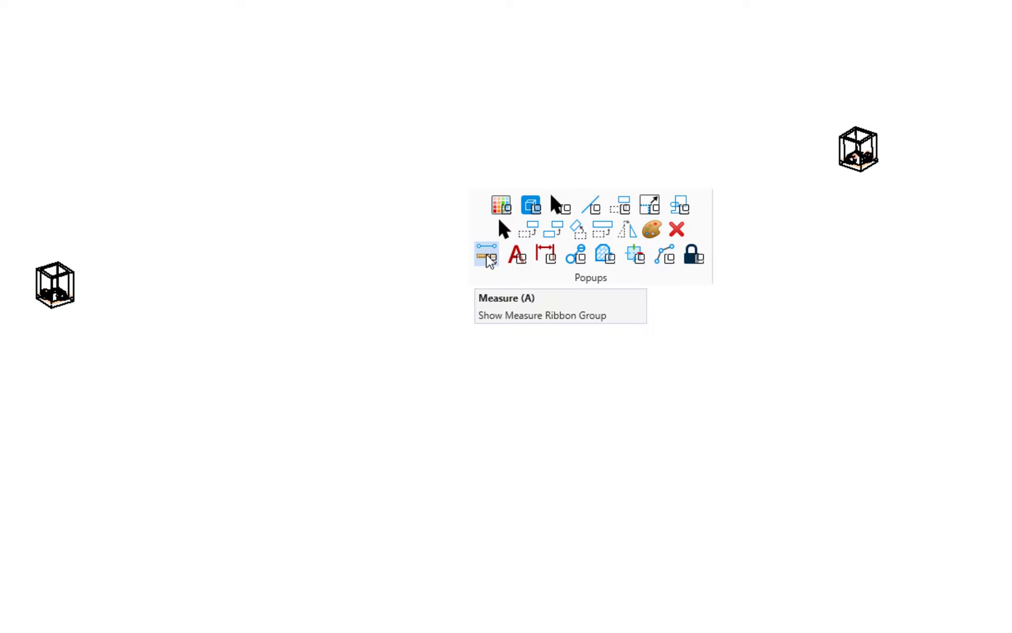
pyautogui.click(490, 261)
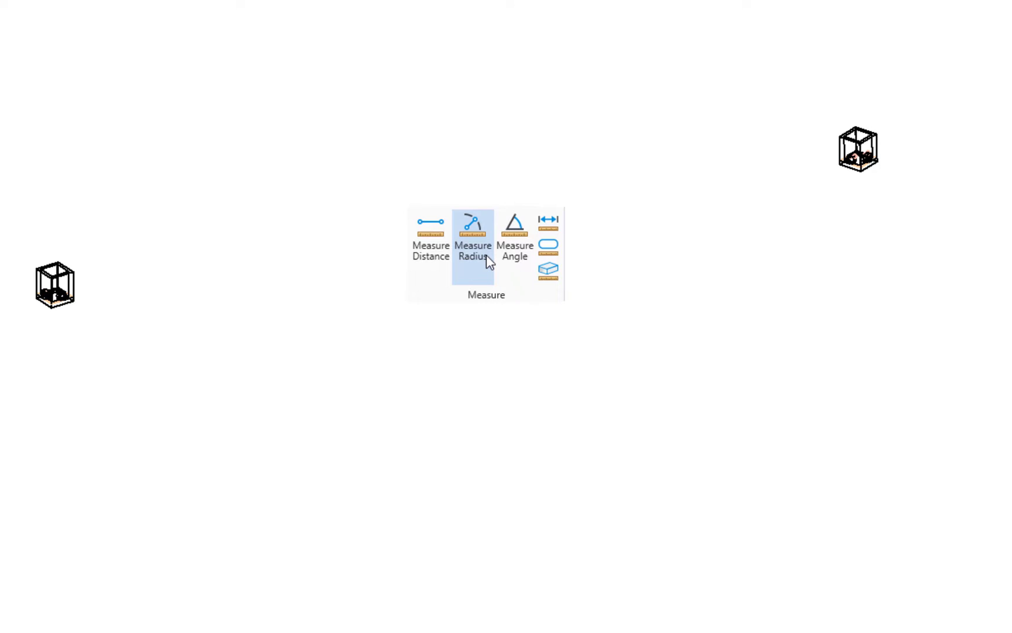
pyautogui.click(432, 244)
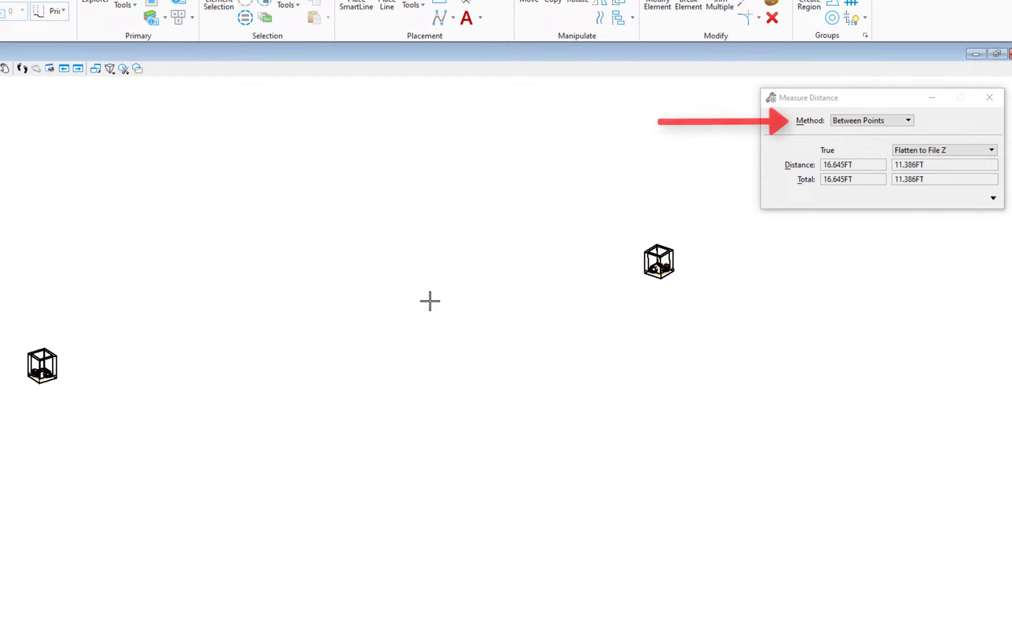
# Step: Start the measurement on the right-hand DI-G2 inlet and rotate AccuDraw to Top, then Front
pyautogui.click(657, 241)
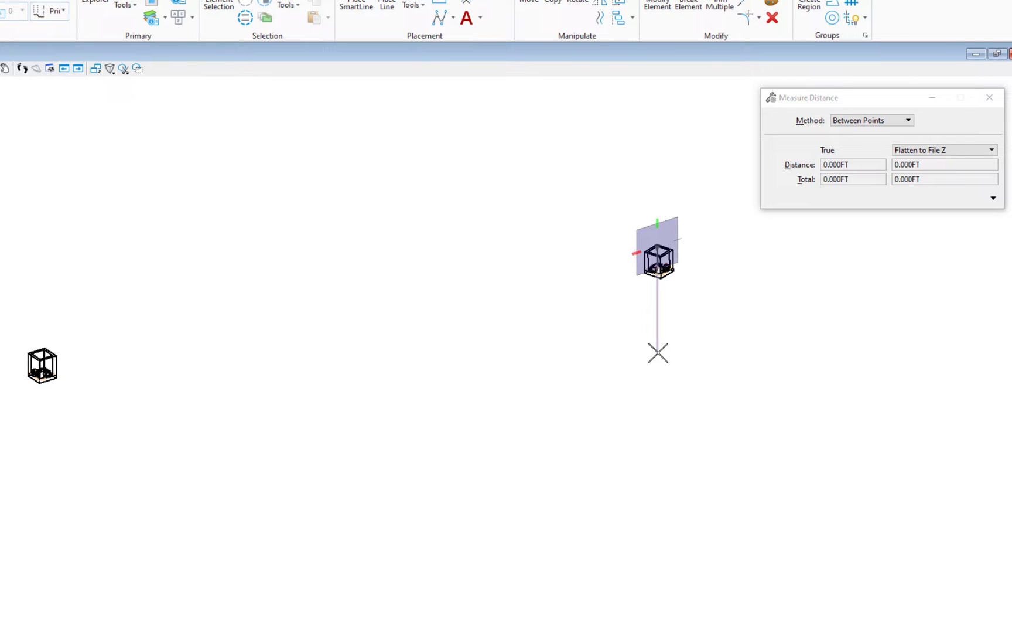
pyautogui.press('t')
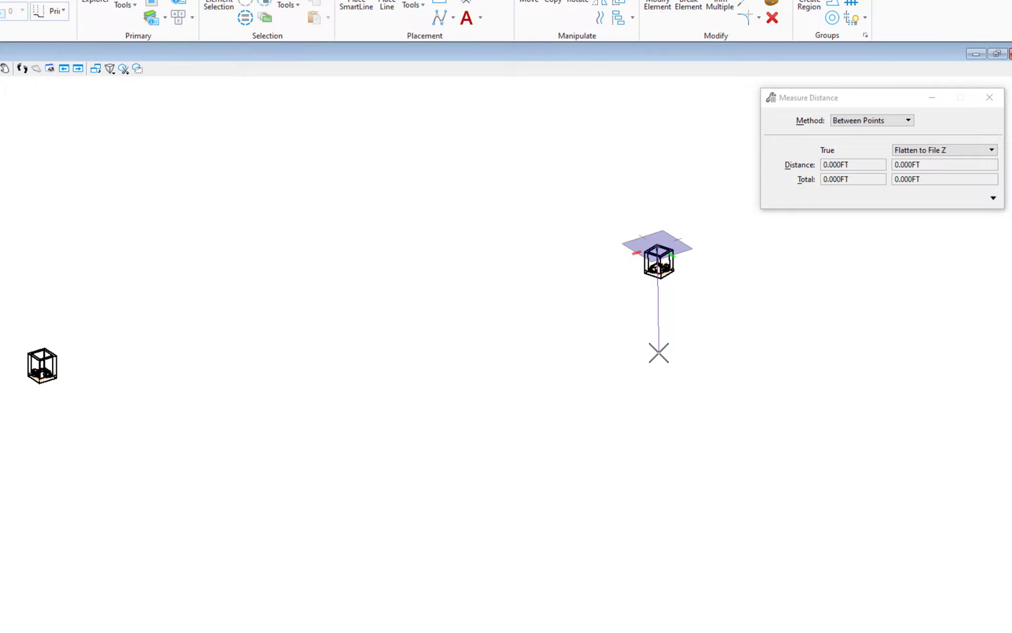
pyautogui.press('f')
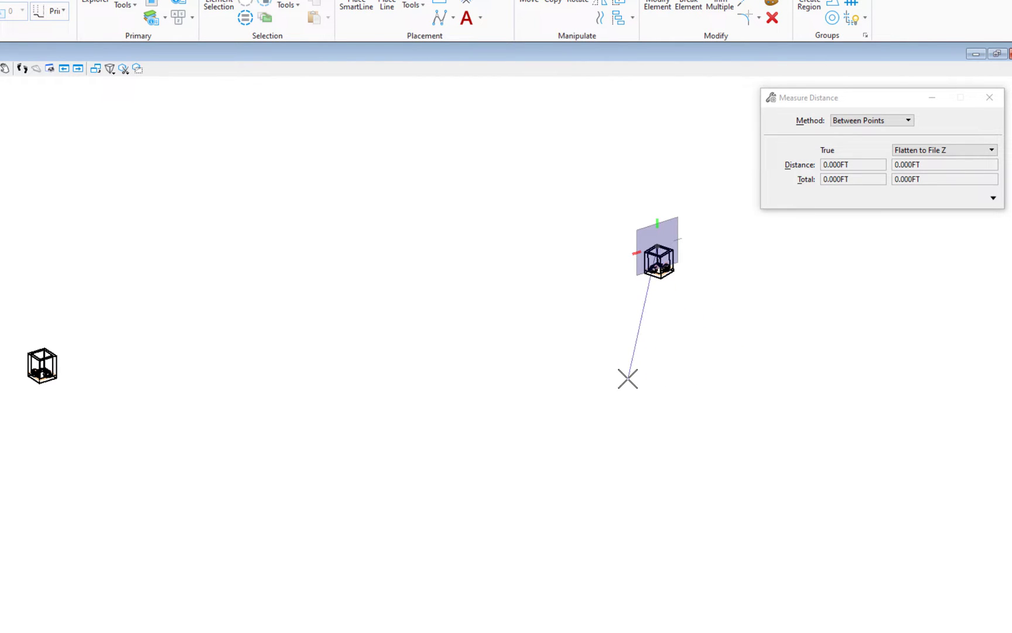
# Step: Lock the AccuDraw axis vertically below the inlet, giving a true distance of 28.922FT
pyautogui.press('Return')
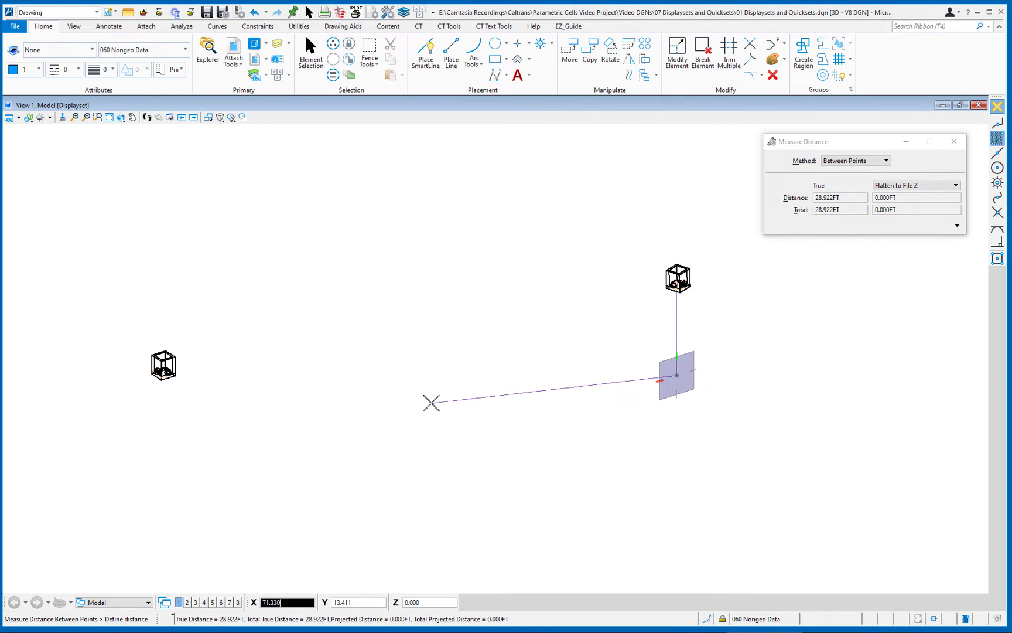
# Step: Reset Measure Distance and apply Displayset Clear from the view Tools popup
pyautogui.rightClick(496, 384)
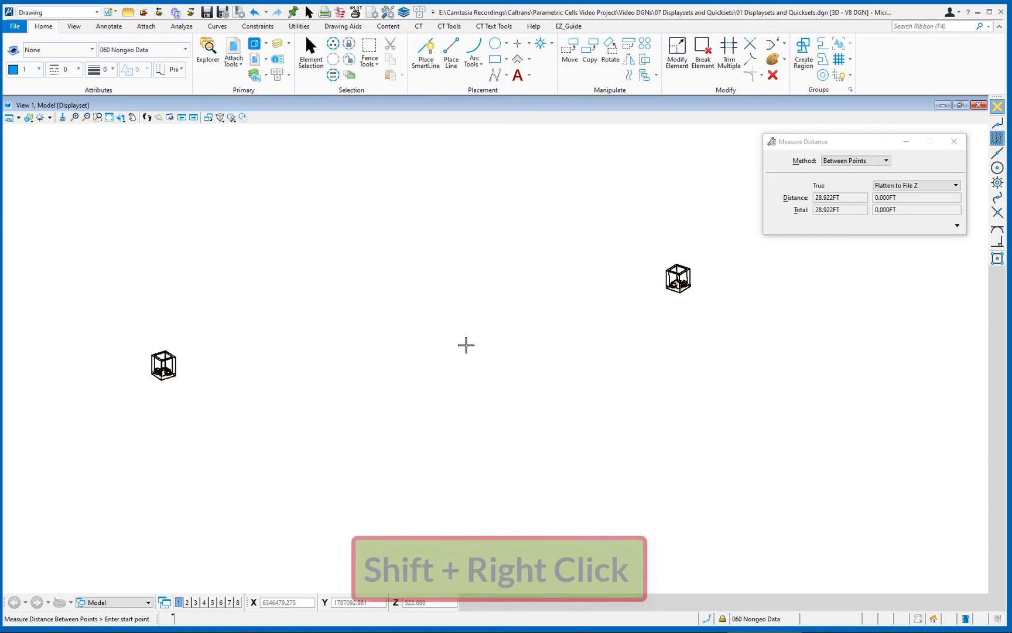
pyautogui.keyDown('shift'); pyautogui.rightClick(466, 345); pyautogui.keyUp('shift')
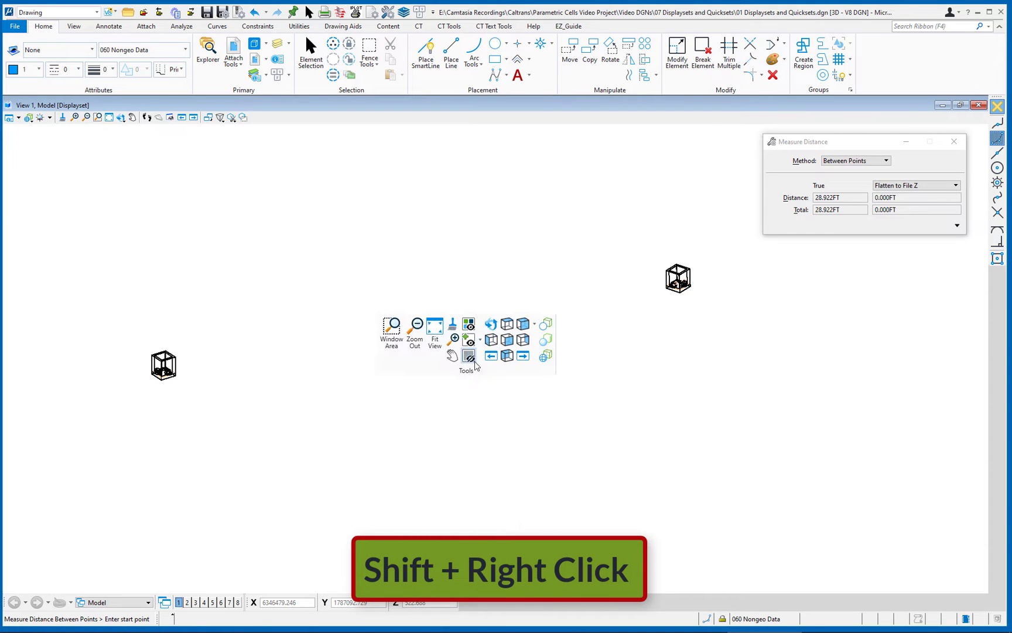
pyautogui.click(470, 357)
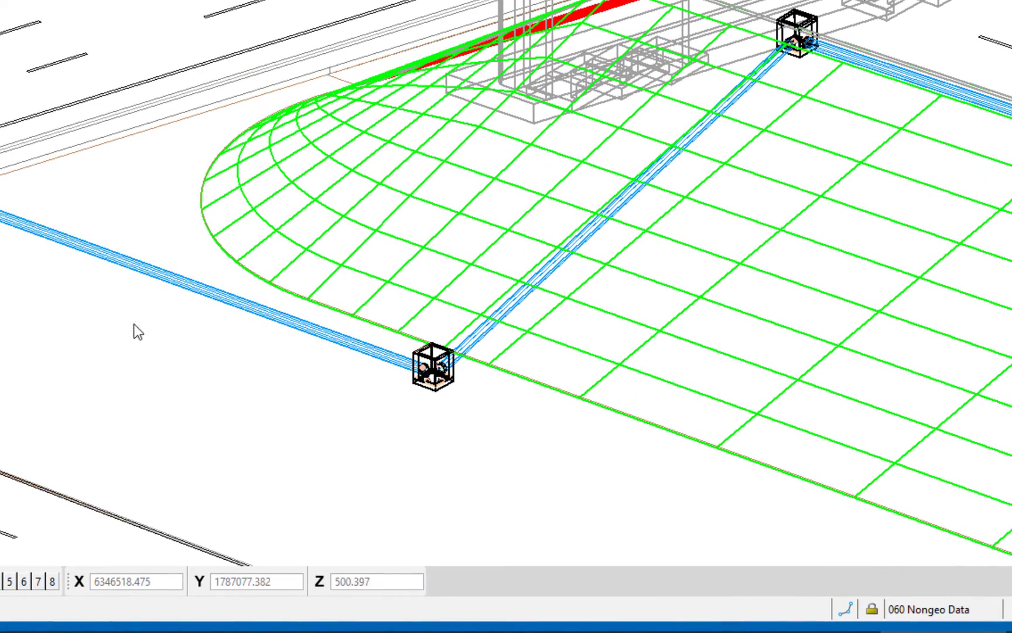
pyautogui.rightClick(154, 175)
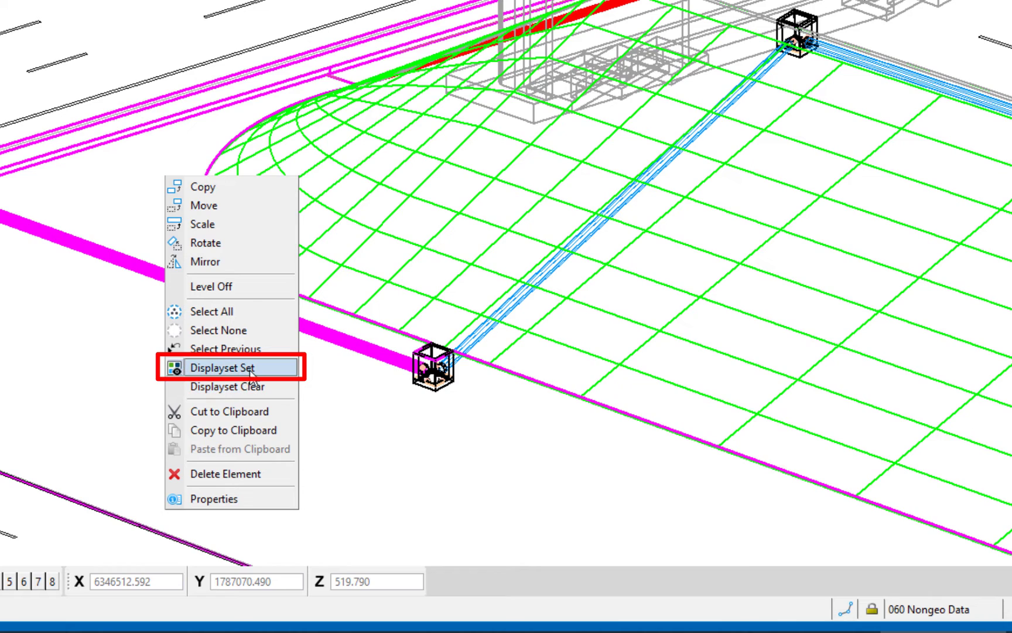
pyautogui.click(255, 369)
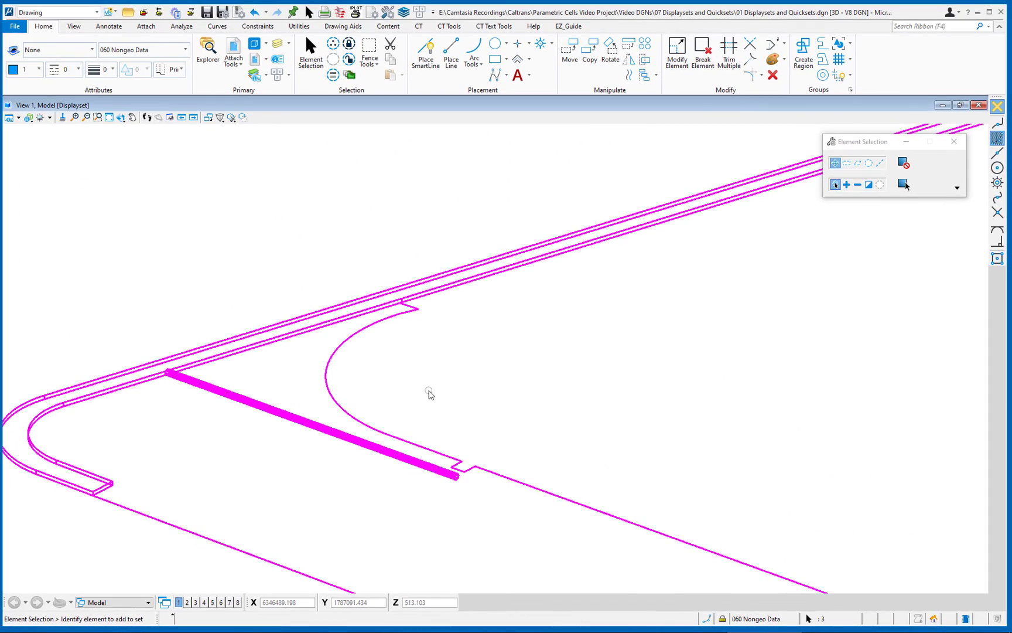
pyautogui.rightClick(441, 334)
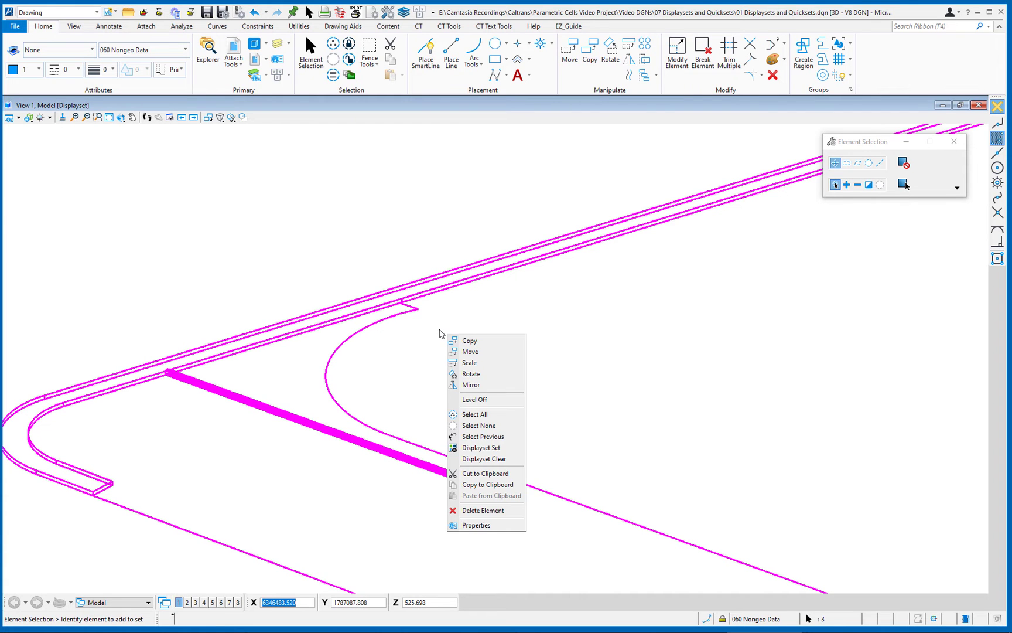
pyautogui.click(501, 462)
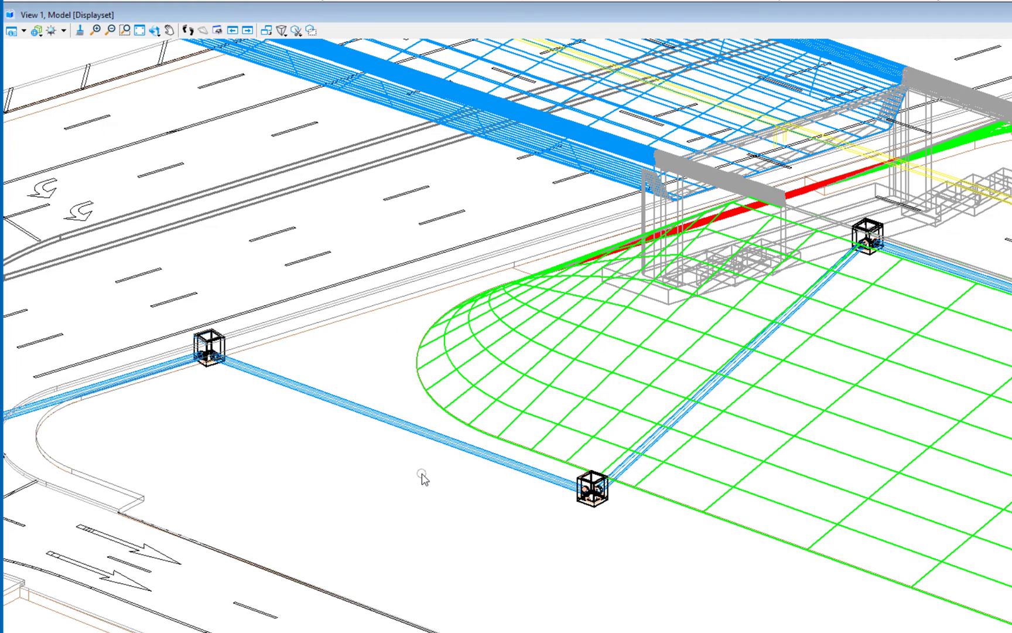
# Step: Open the view Tools popup twice over the complete wireframe drainage model
pyautogui.keyDown('shift'); pyautogui.rightClick(402, 332); pyautogui.keyUp('shift')
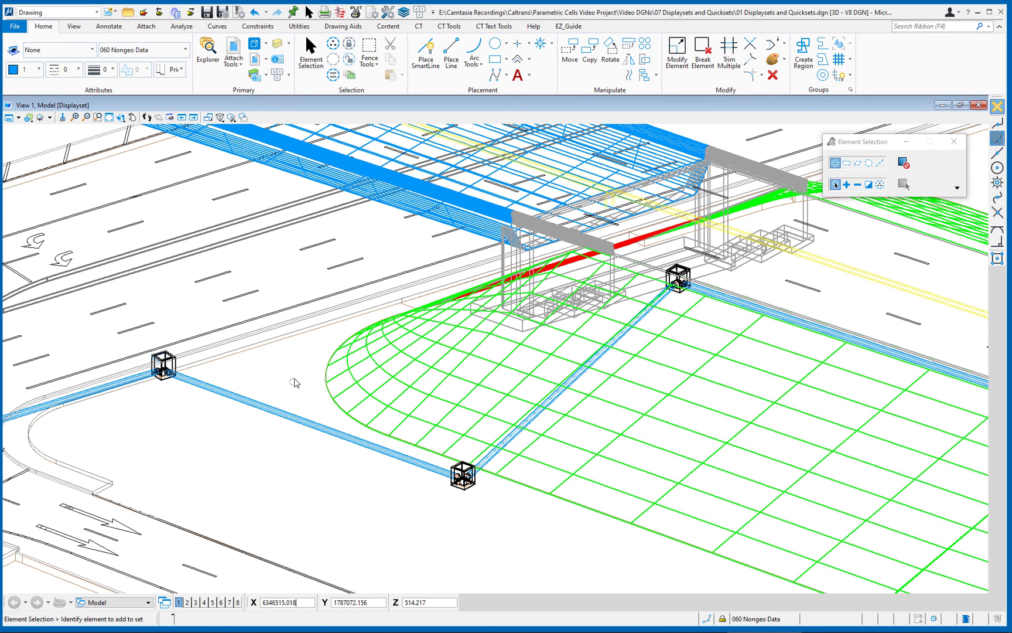
pyautogui.rightClick(295, 380)
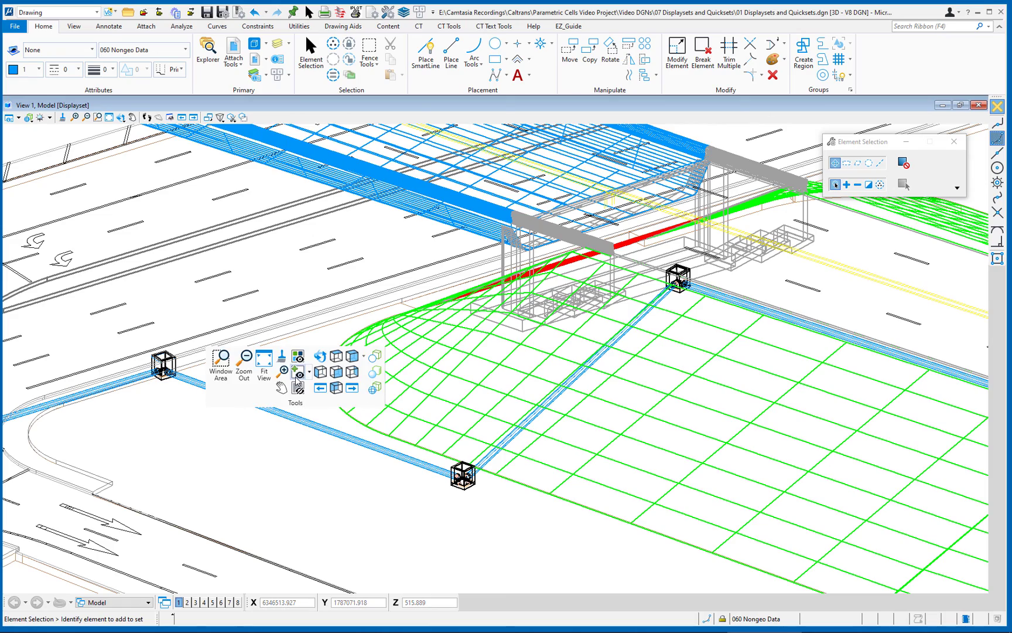